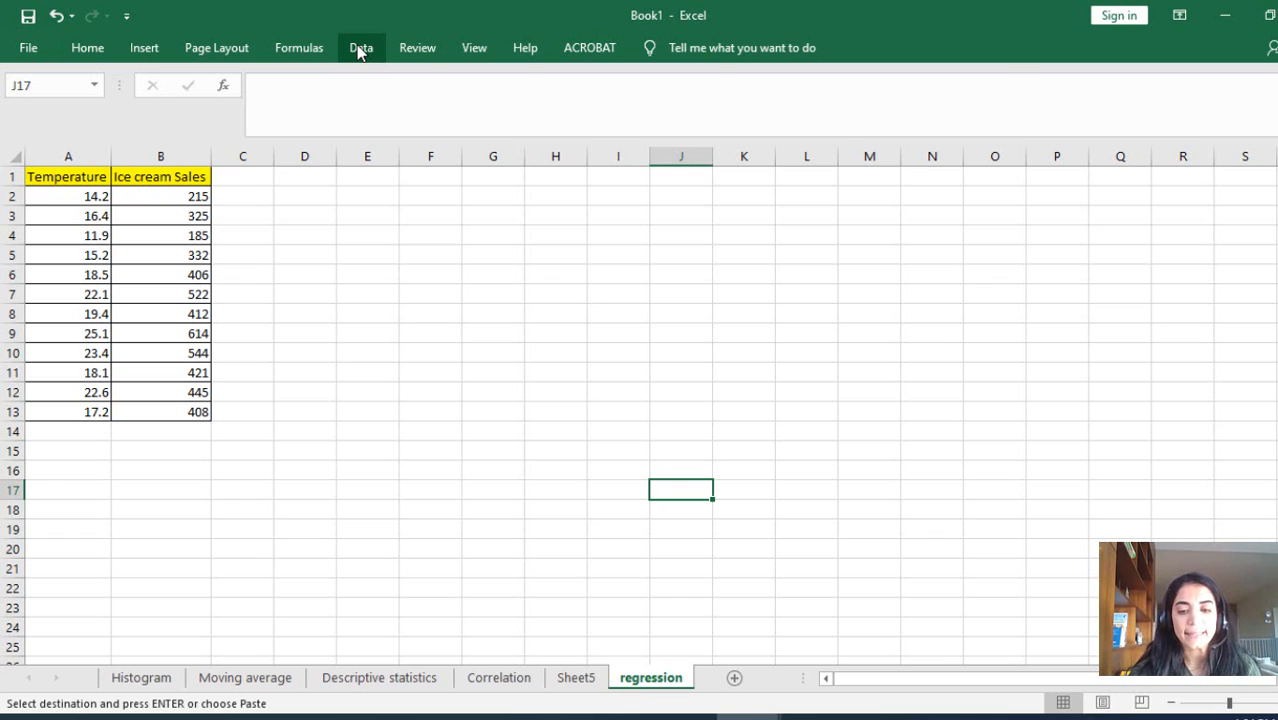
Start a Regression data analysis and set the Y input range to the Ice cream Sales column, B1:B13.
{"action": "left_click", "coordinate": [360, 50]}
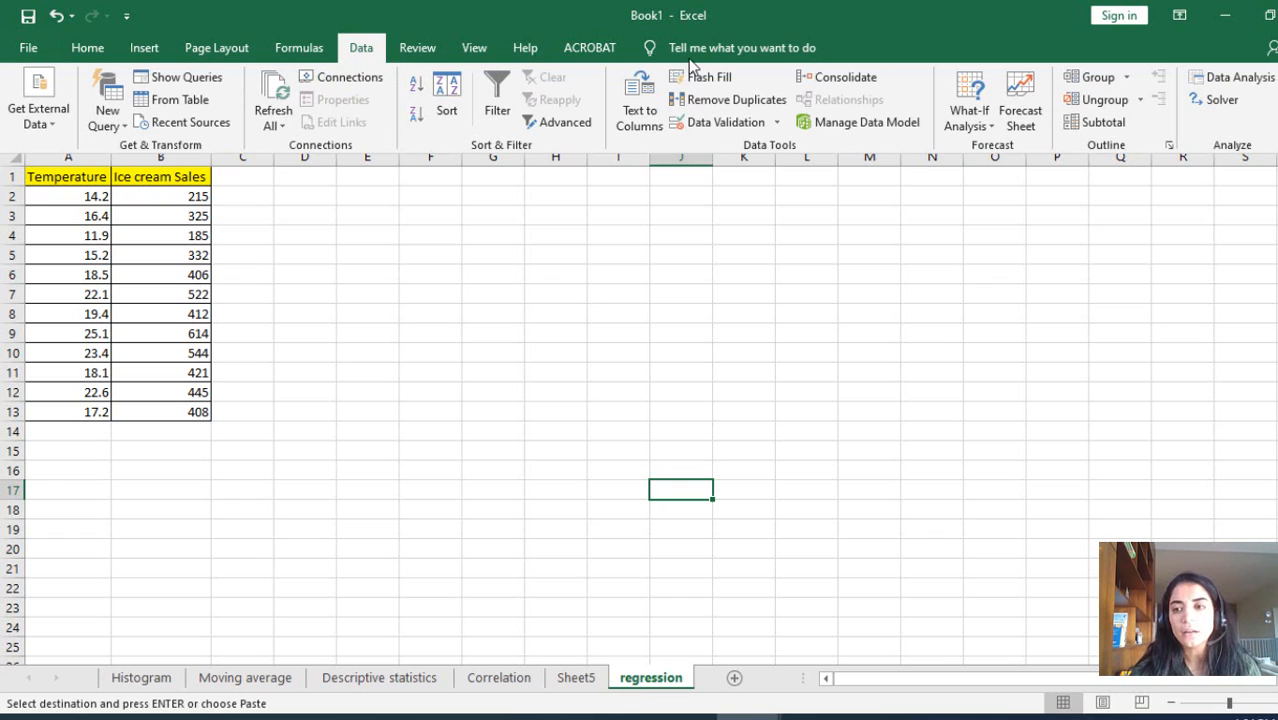
{"action": "left_click", "coordinate": [1240, 78]}
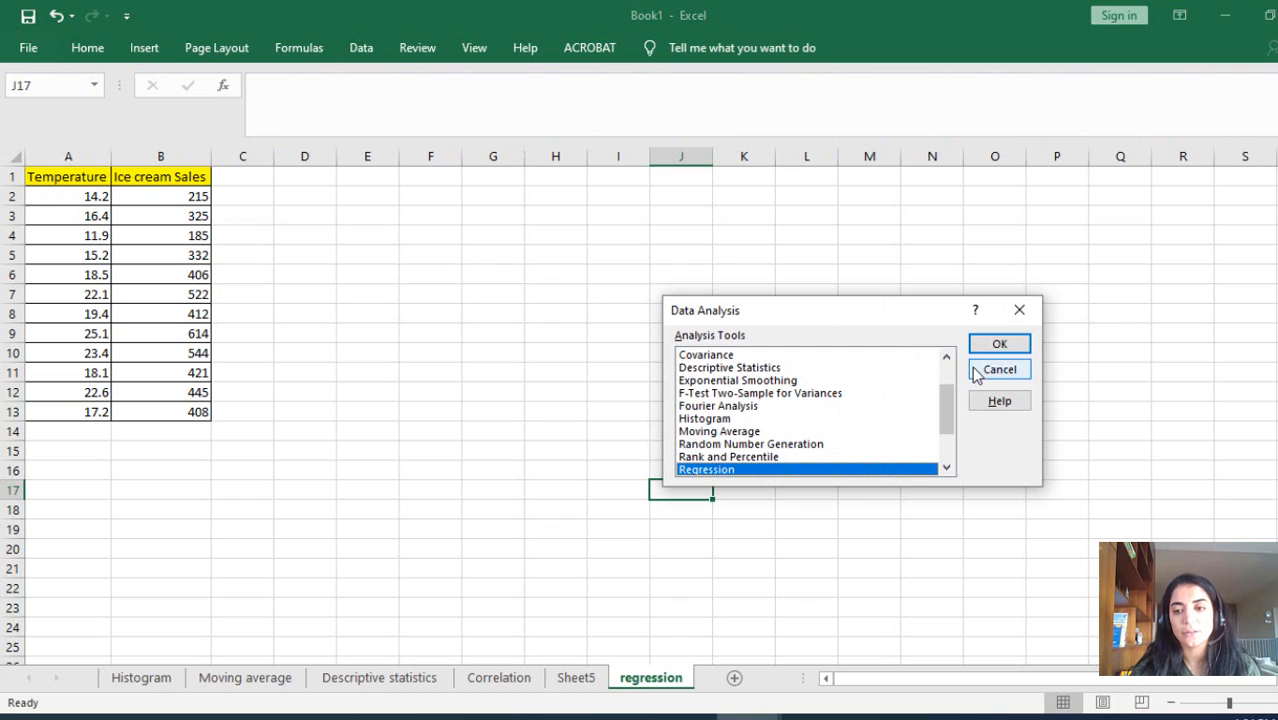
{"action": "left_click", "coordinate": [1000, 344]}
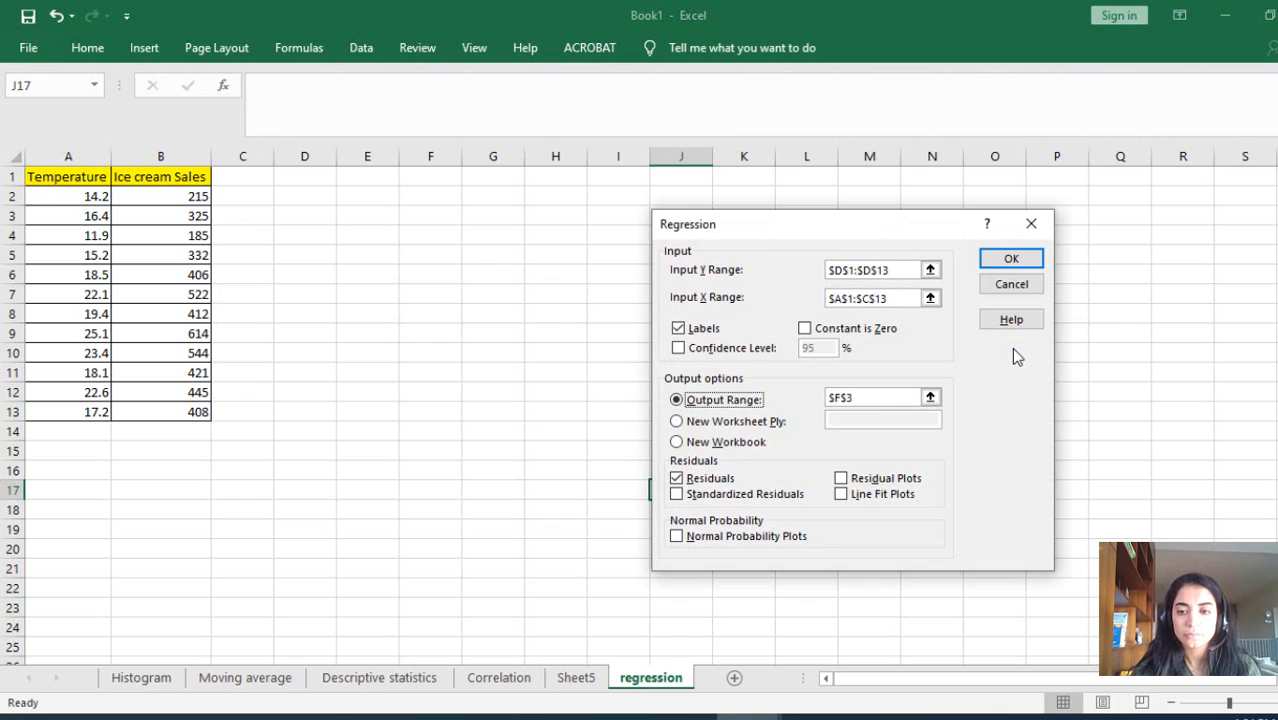
{"action": "left_click", "coordinate": [887, 266]}
{"action": "key", "text": "BackSpace"}
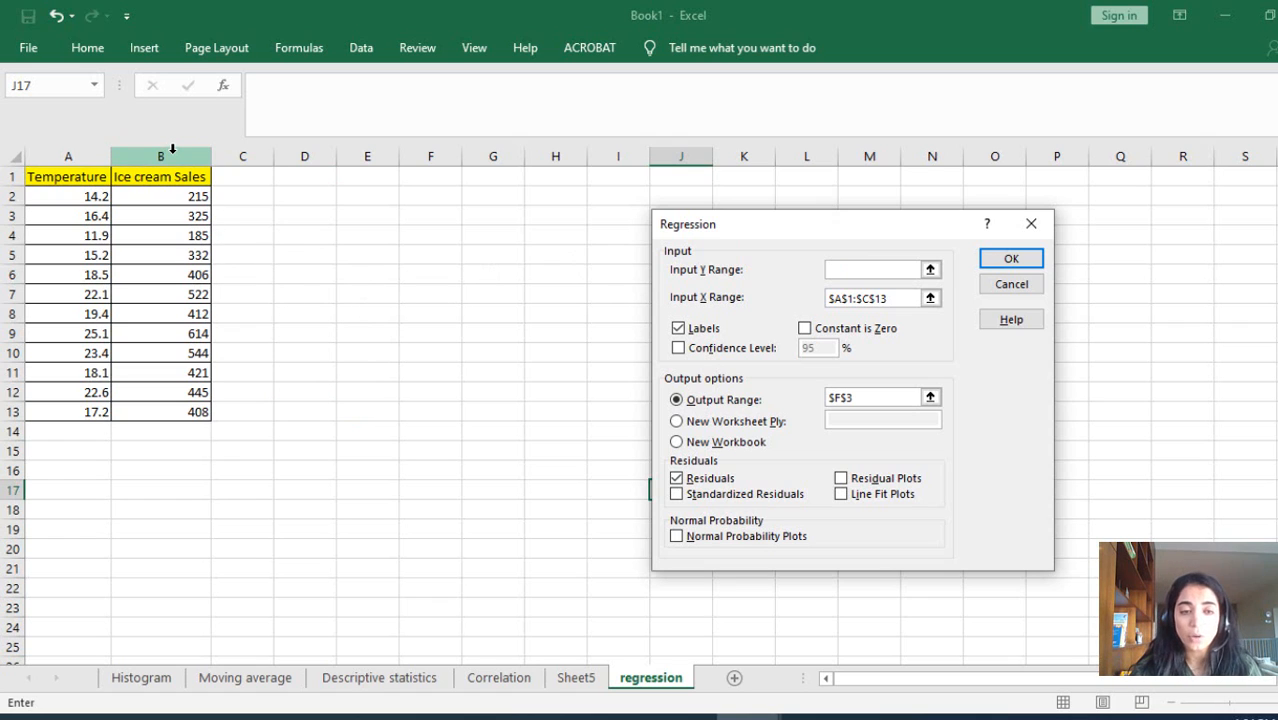
{"action": "left_click_drag", "start_coordinate": [170, 176], "coordinate": [167, 408]}
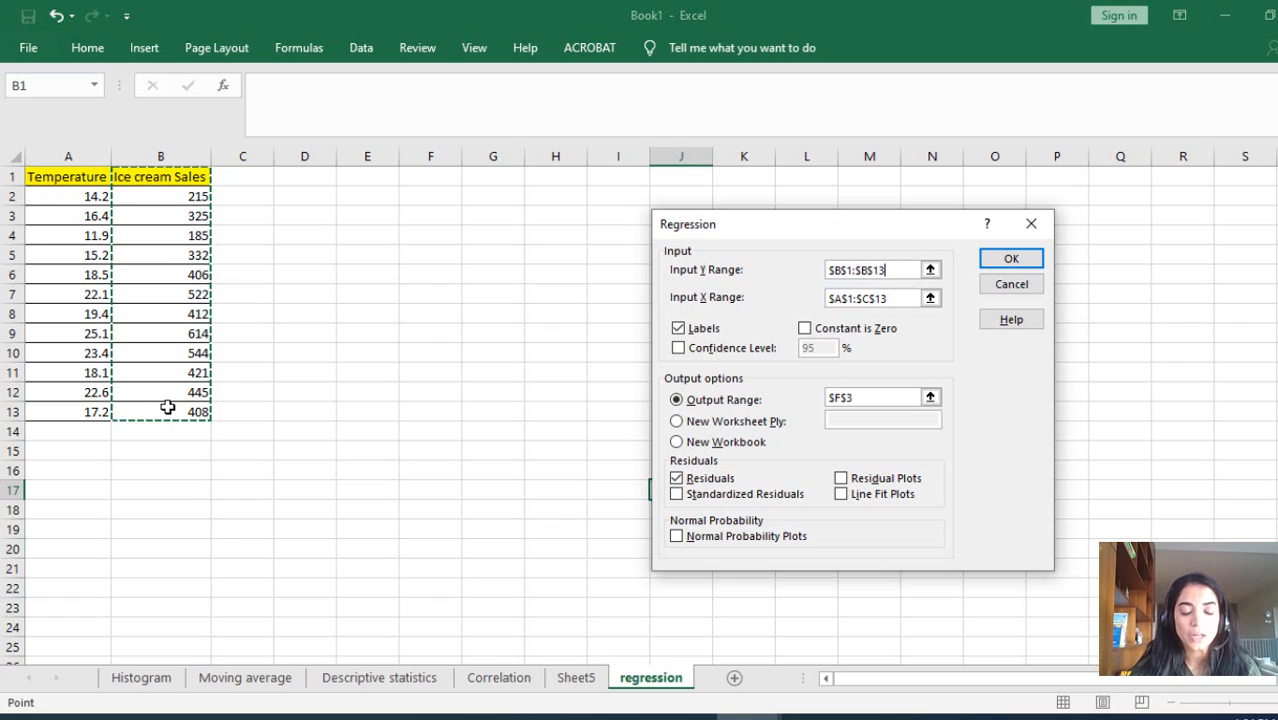
Set the X input range to the Temperature column, A1:A13, and run the regression.
{"action": "left_click_drag", "start_coordinate": [905, 297], "coordinate": [810, 304]}
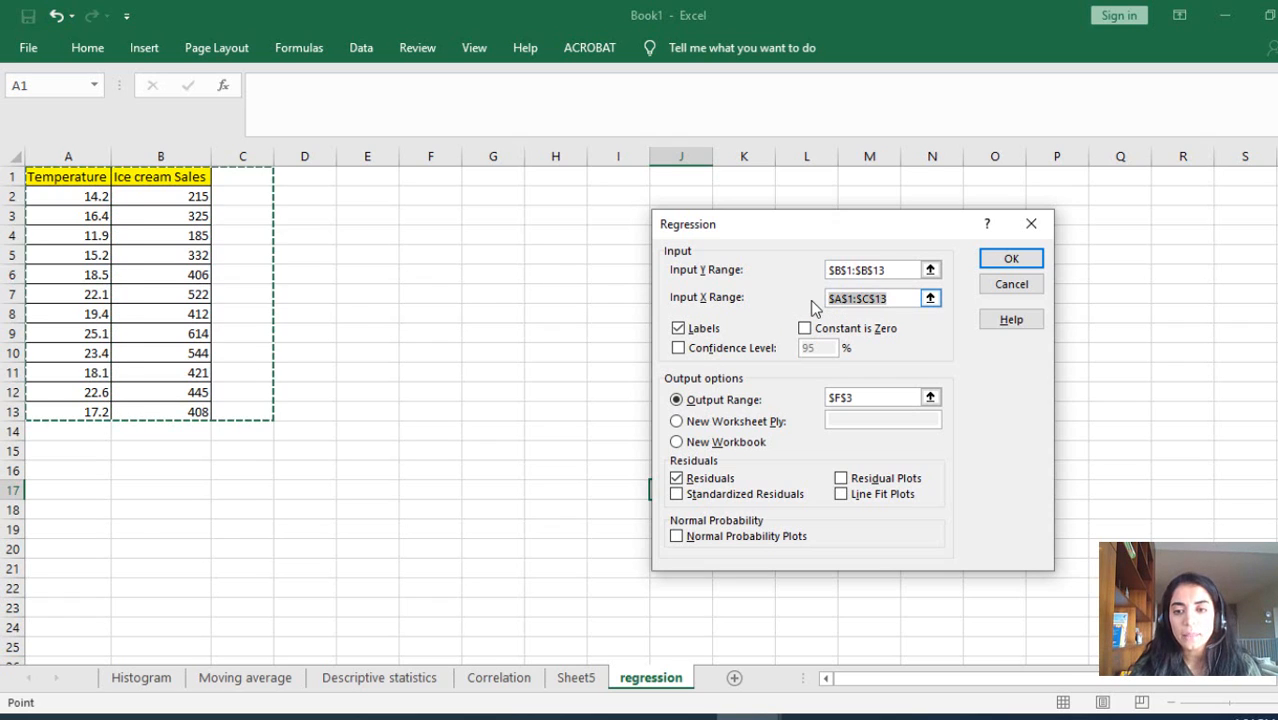
{"action": "key", "text": "BackSpace"}
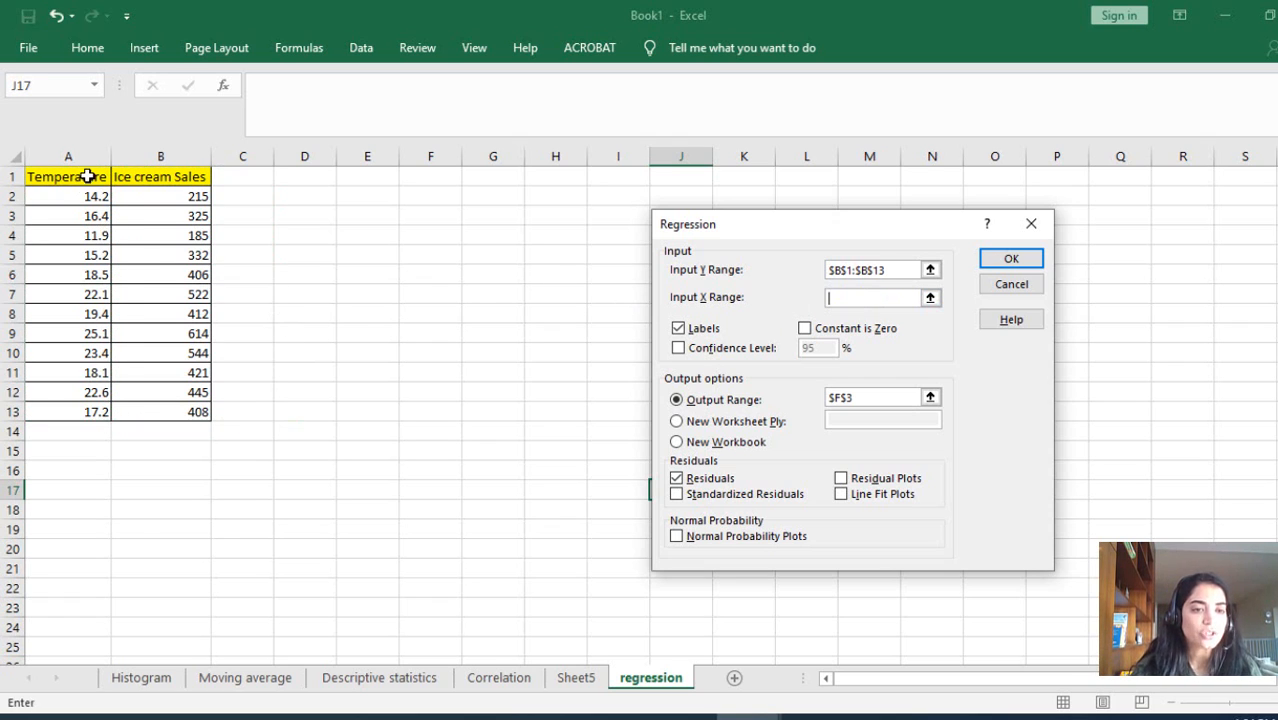
{"action": "left_click_drag", "start_coordinate": [88, 177], "coordinate": [70, 413]}
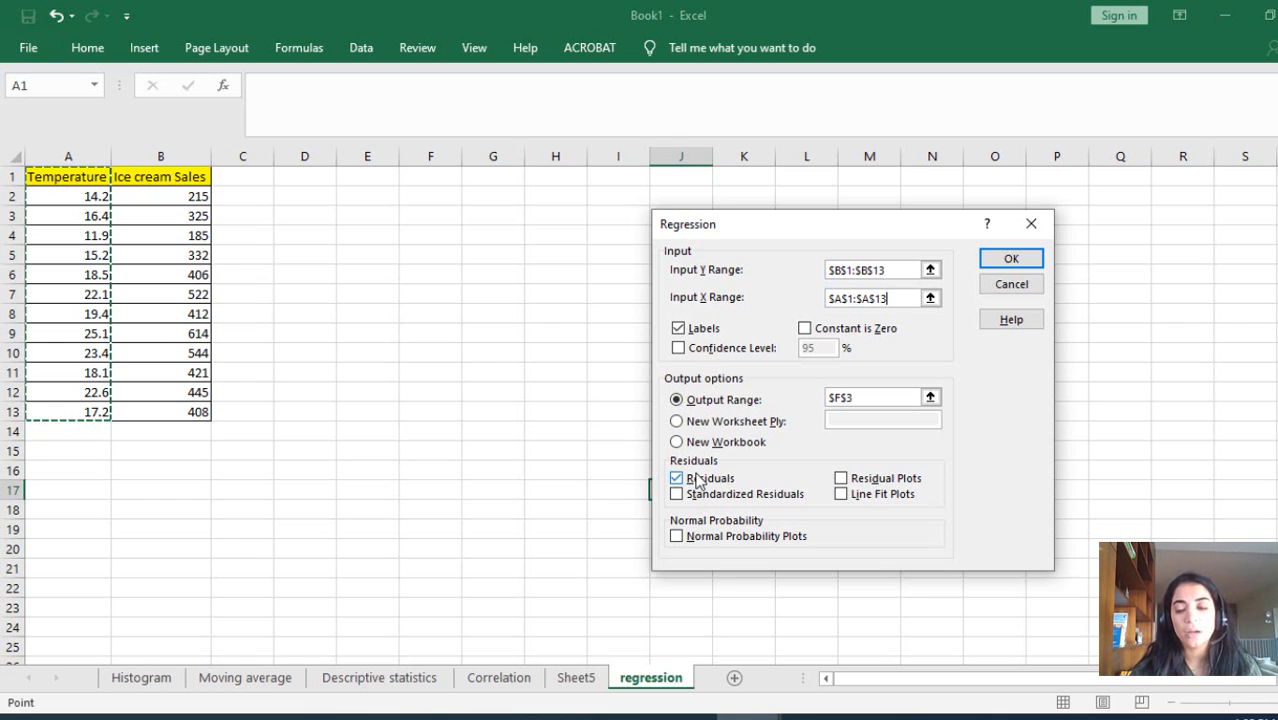
{"action": "left_click", "coordinate": [1037, 262]}
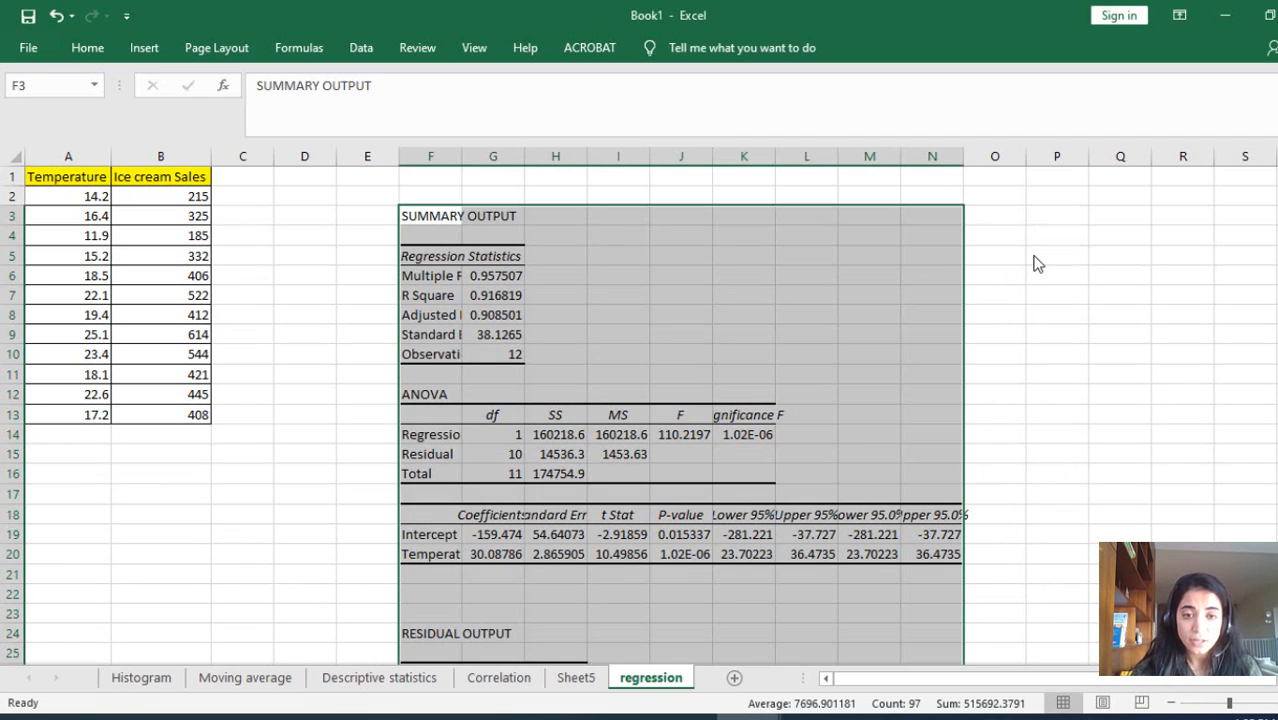
Examine the R Square value, the intercept and temperature coefficients, and the temperature P-value in the regression output.
{"action": "left_click", "coordinate": [508, 292]}
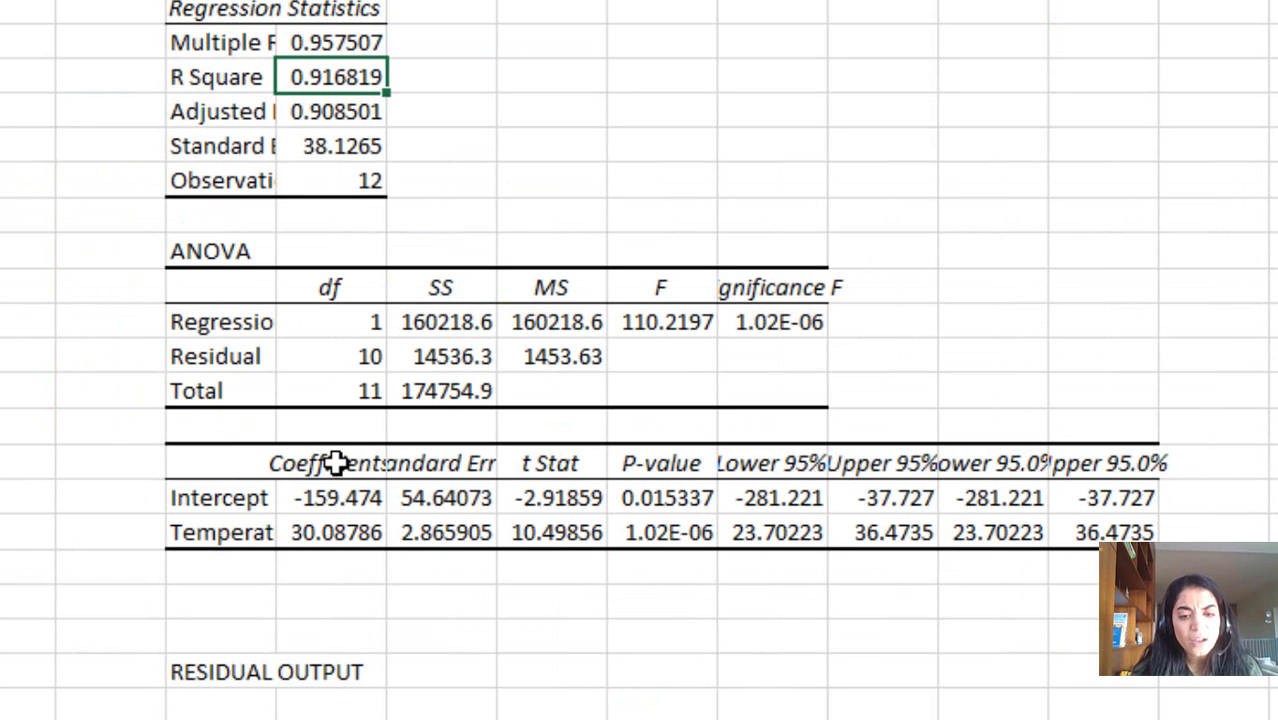
{"action": "left_click", "coordinate": [298, 496]}
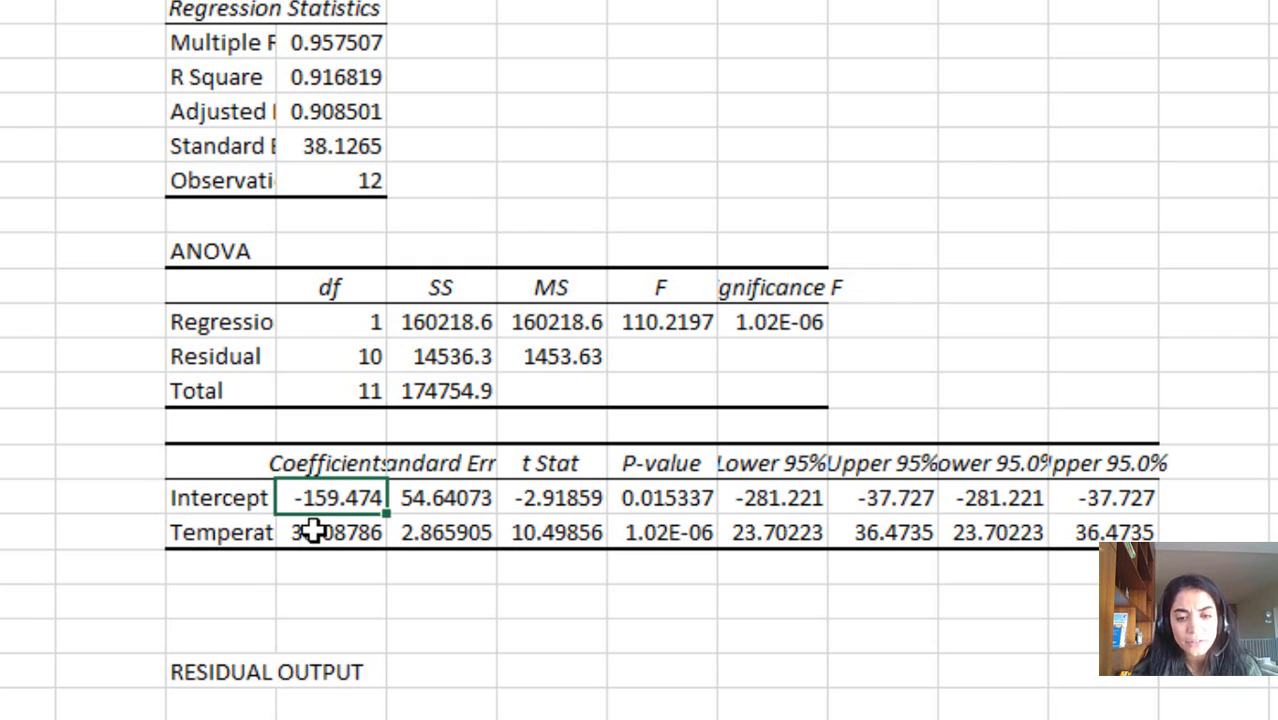
{"action": "left_click", "coordinate": [313, 531]}
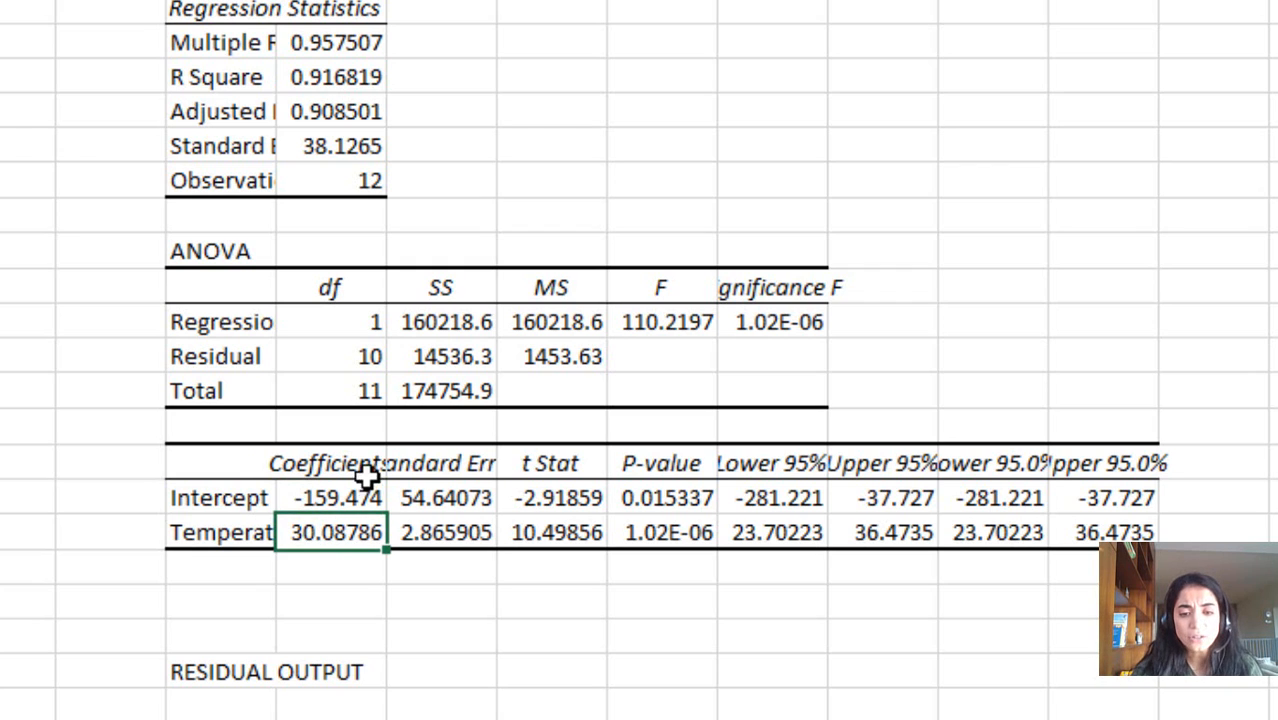
{"action": "left_click", "coordinate": [334, 489]}
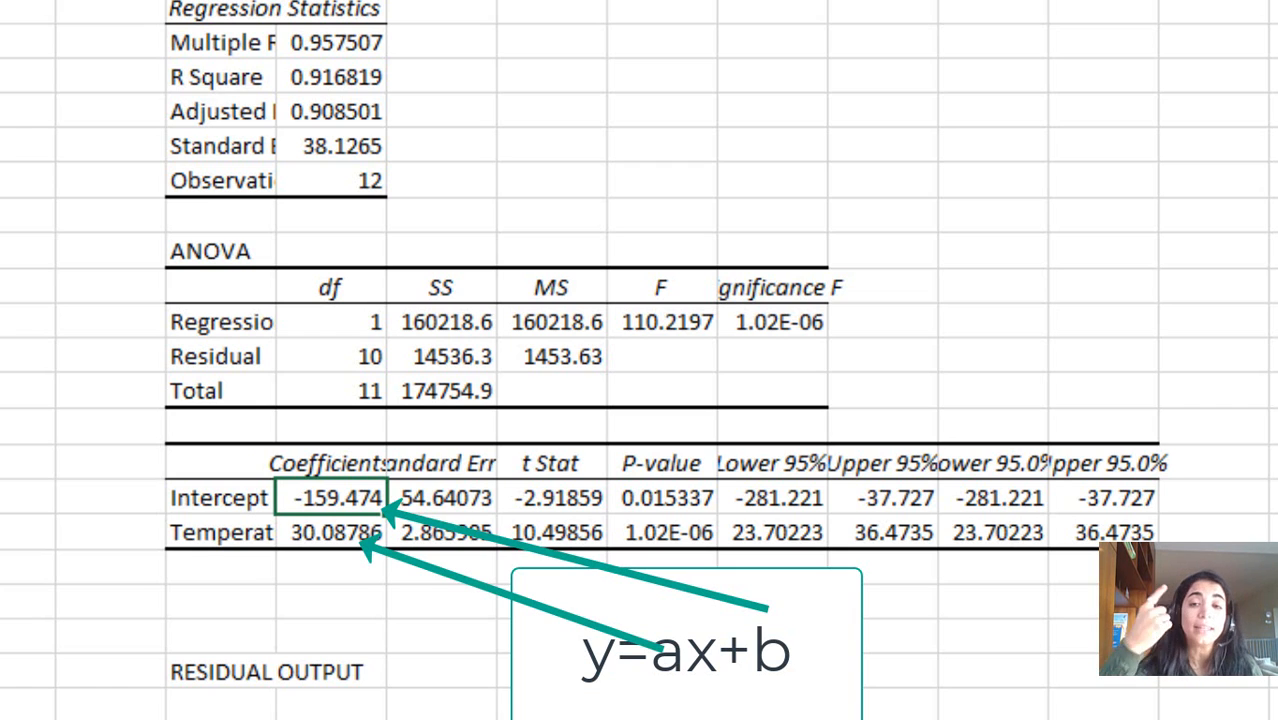
{"action": "left_click", "coordinate": [336, 533]}
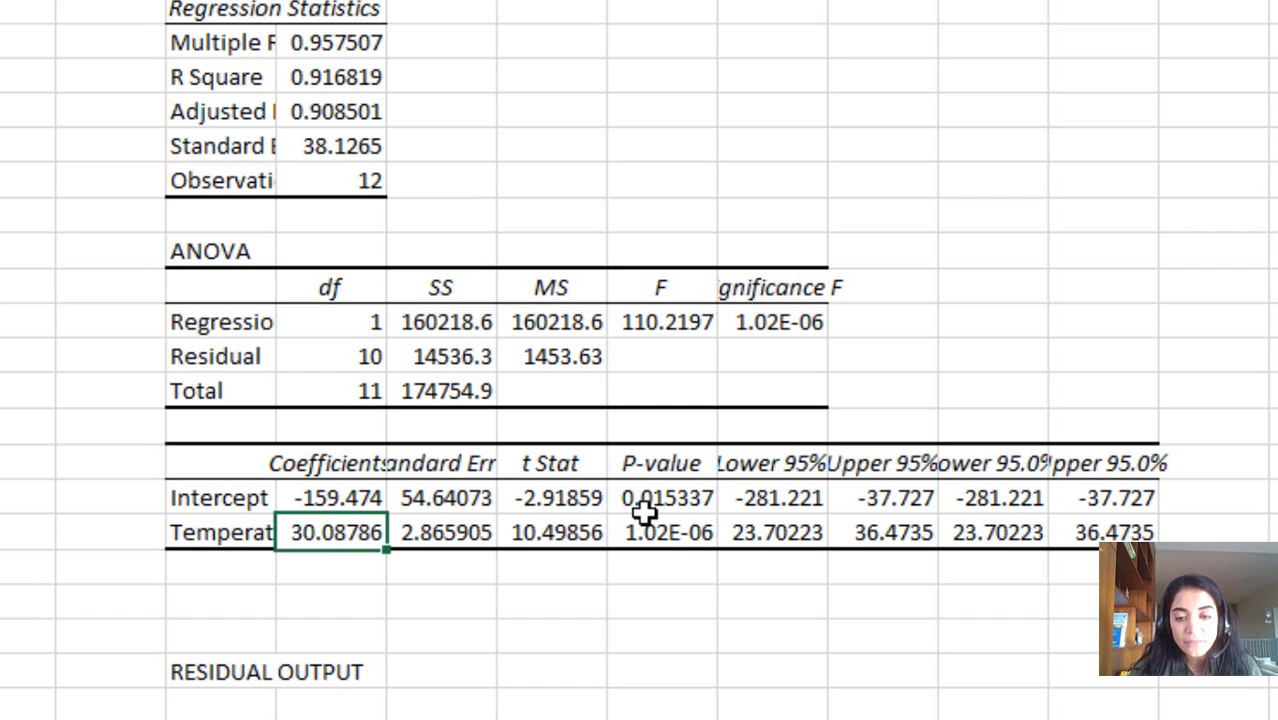
{"action": "left_click", "coordinate": [672, 530]}
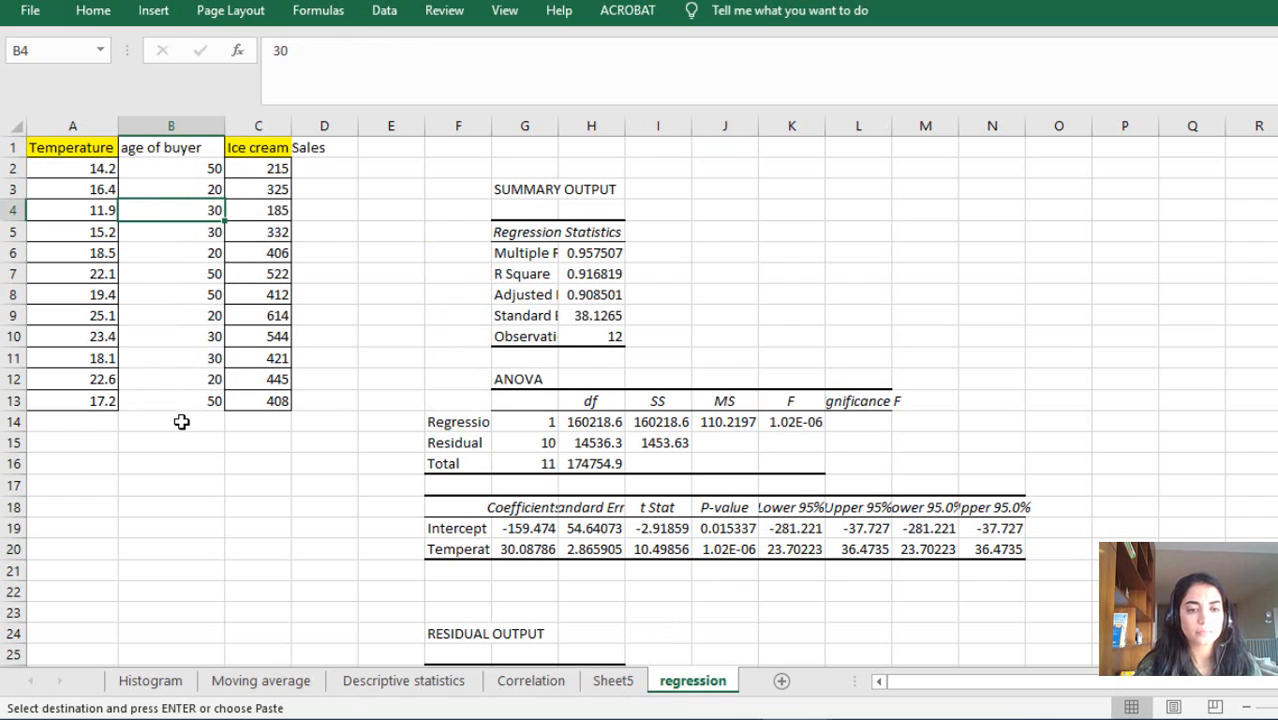
Start another Regression analysis and set the Y input range to the Ice cream Sales column, C1:C13.
{"action": "left_click", "coordinate": [185, 452]}
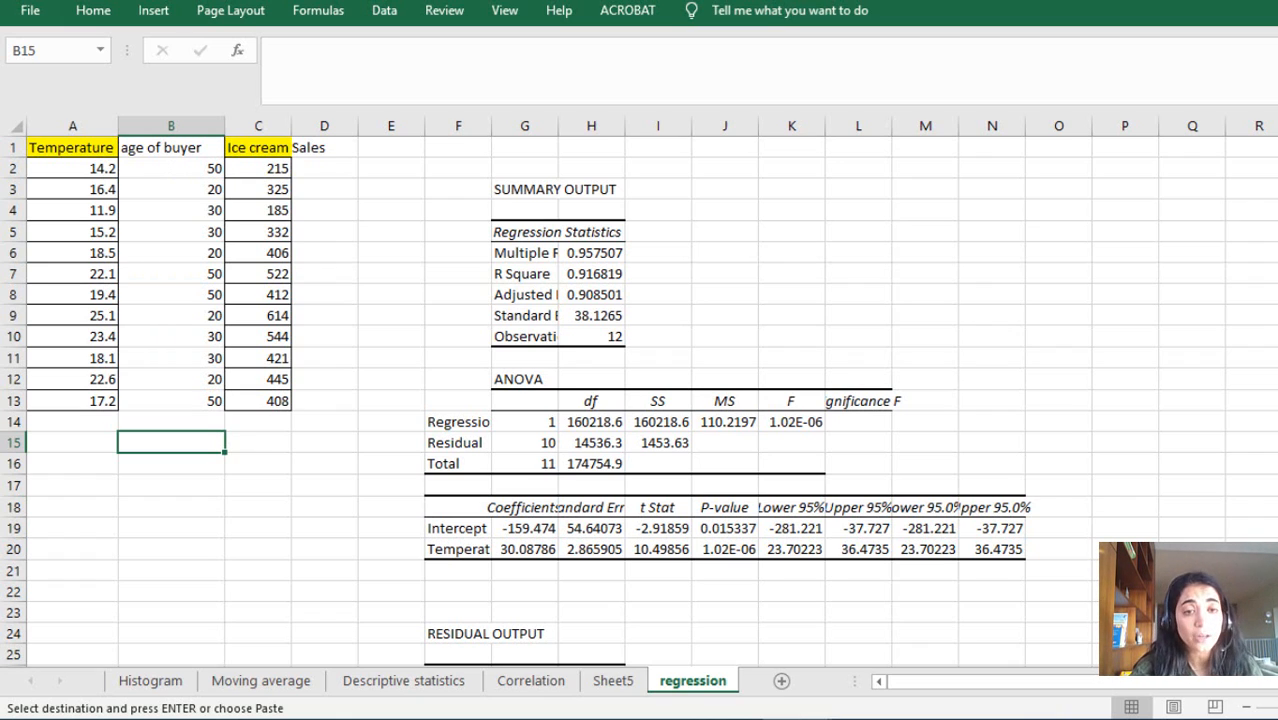
{"action": "left_click", "coordinate": [384, 10]}
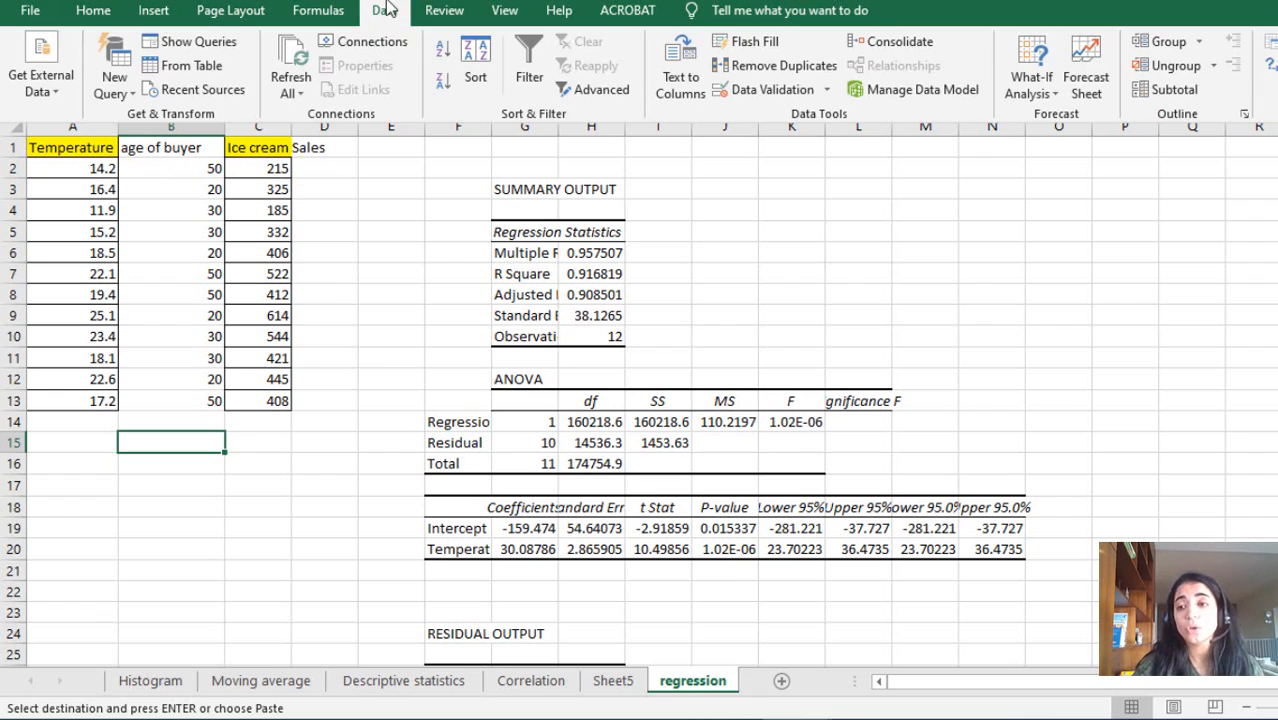
{"action": "left_click", "coordinate": [1270, 41]}
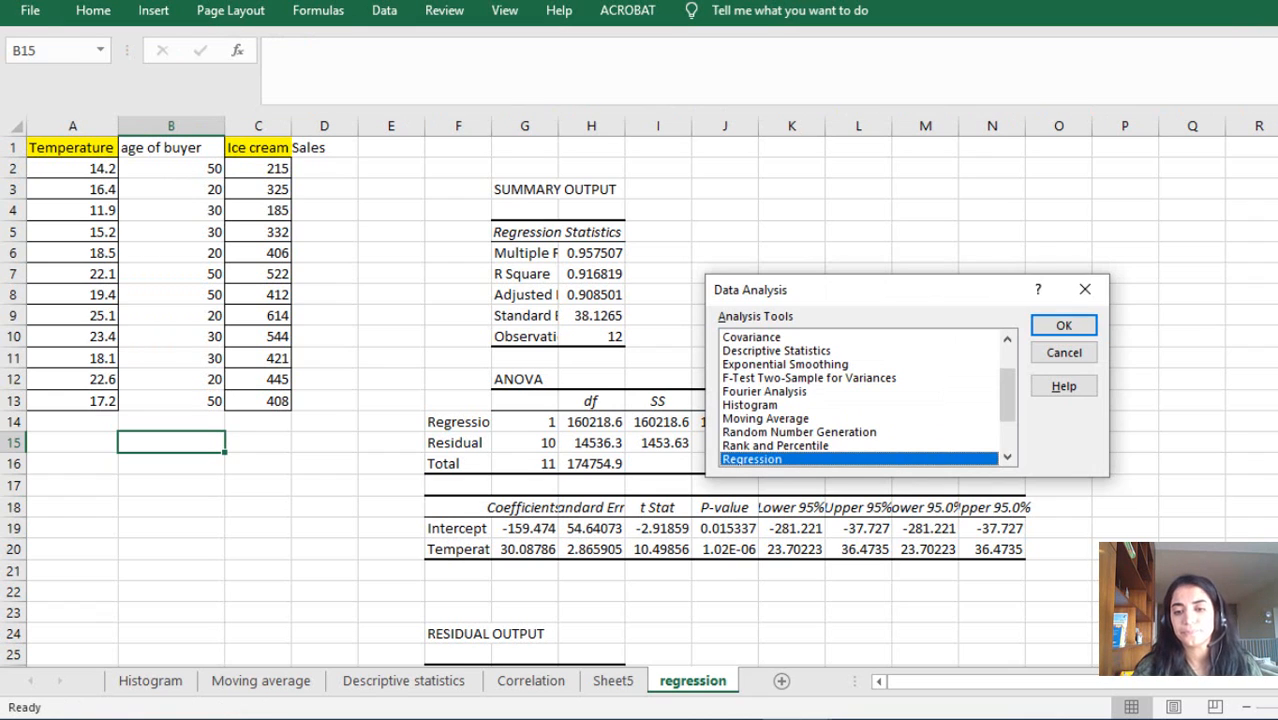
{"action": "left_click", "coordinate": [1062, 324]}
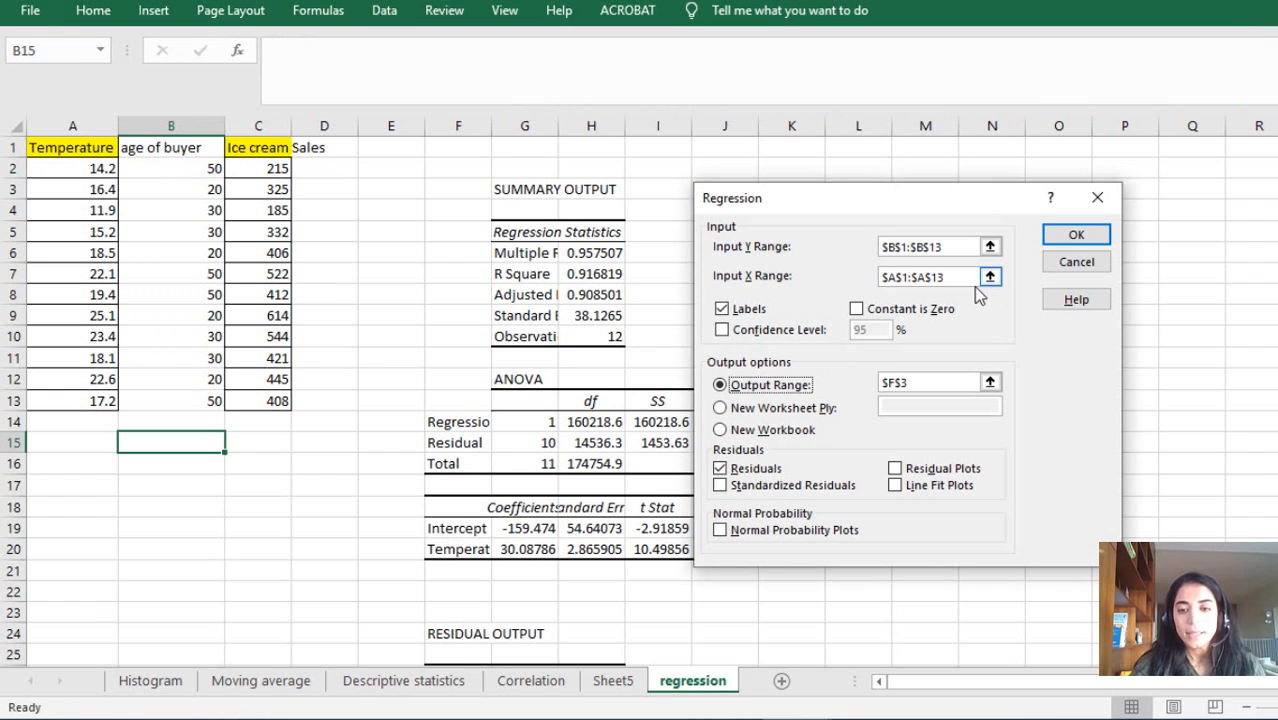
{"action": "left_click", "coordinate": [889, 248]}
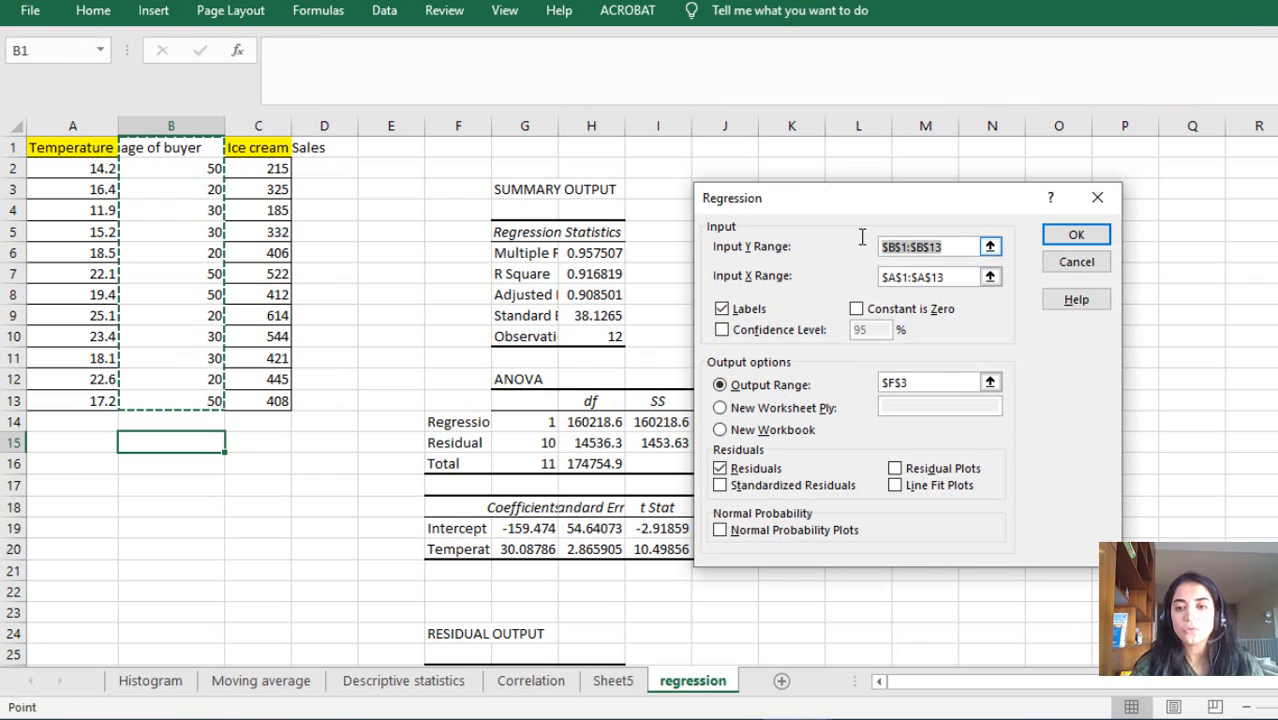
{"action": "key", "text": "BackSpace"}
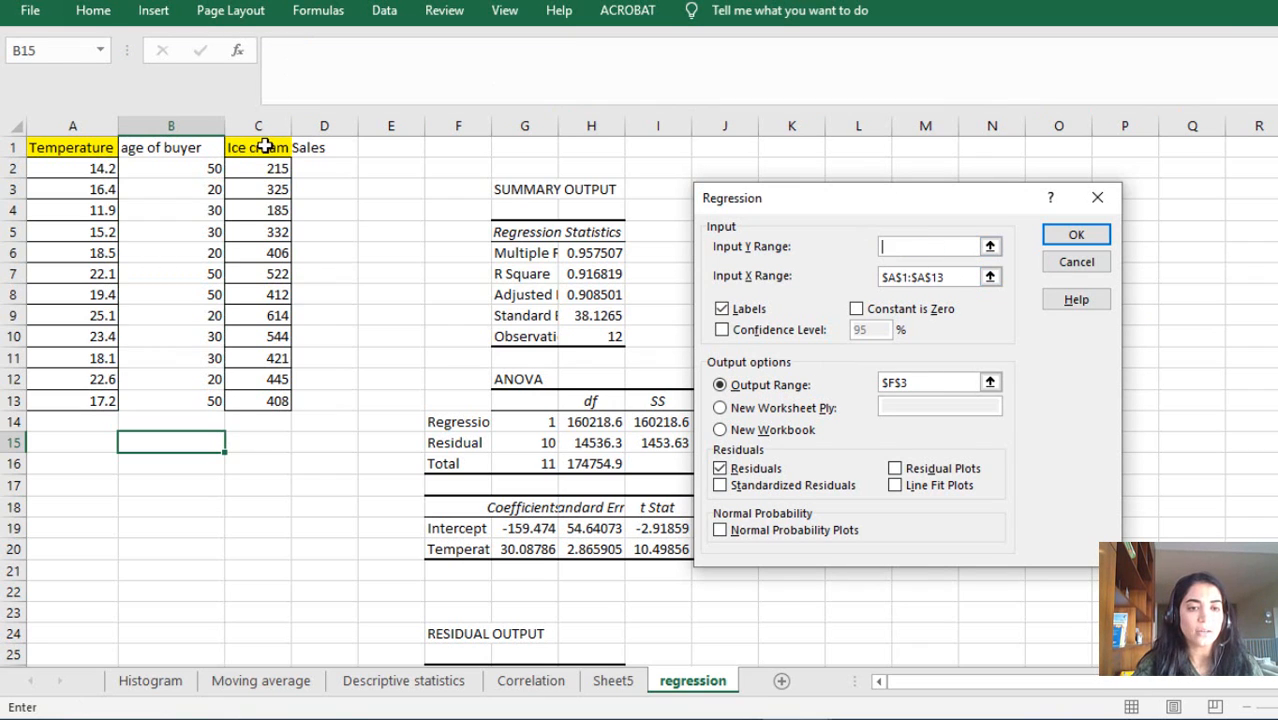
{"action": "left_click_drag", "start_coordinate": [275, 148], "coordinate": [285, 401]}
Set the X input range to Temperature and age of buyer, A1:B13, and run the regression, overwriting the existing output.
{"action": "left_click_drag", "start_coordinate": [962, 278], "coordinate": [870, 278]}
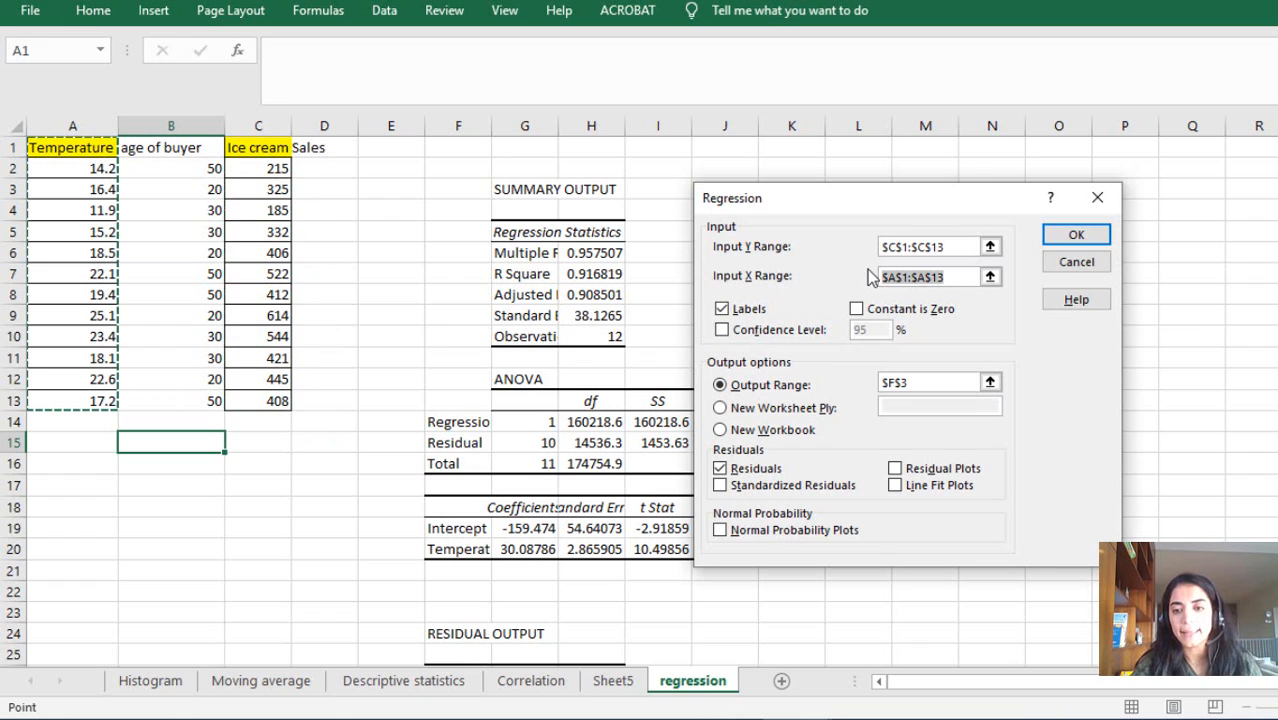
{"action": "key", "text": "BackSpace"}
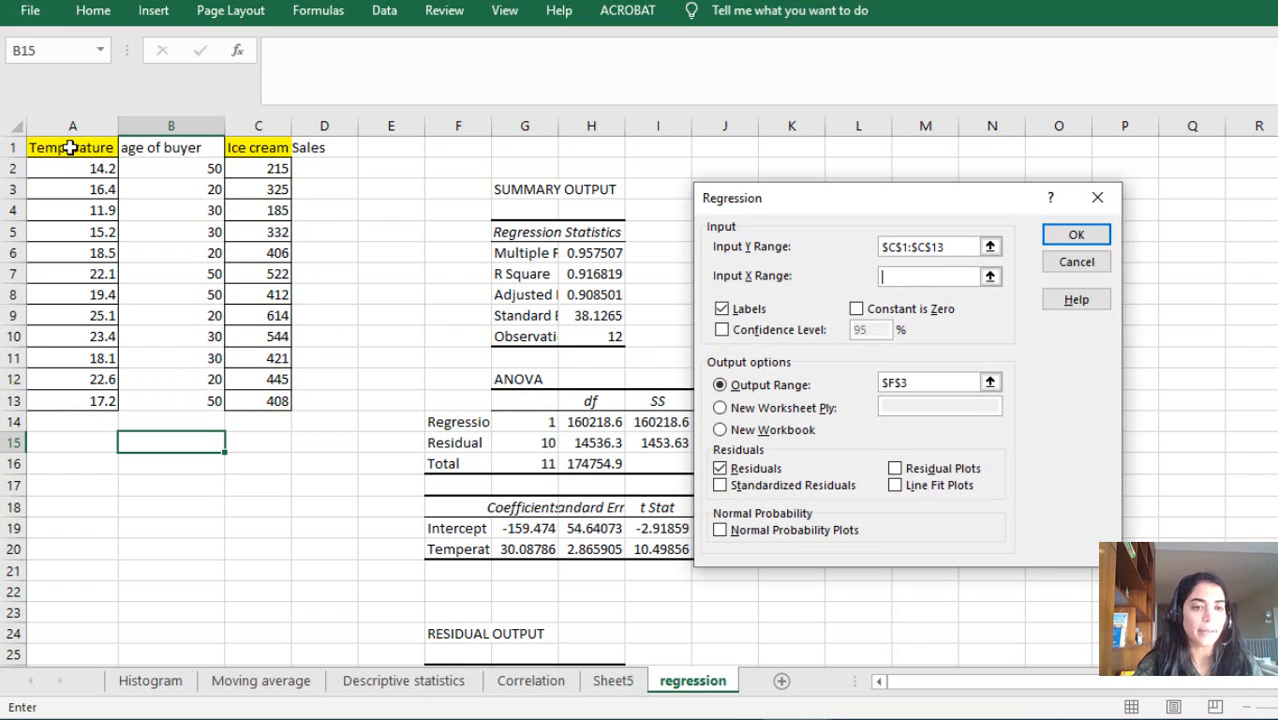
{"action": "left_click_drag", "start_coordinate": [70, 148], "coordinate": [190, 400]}
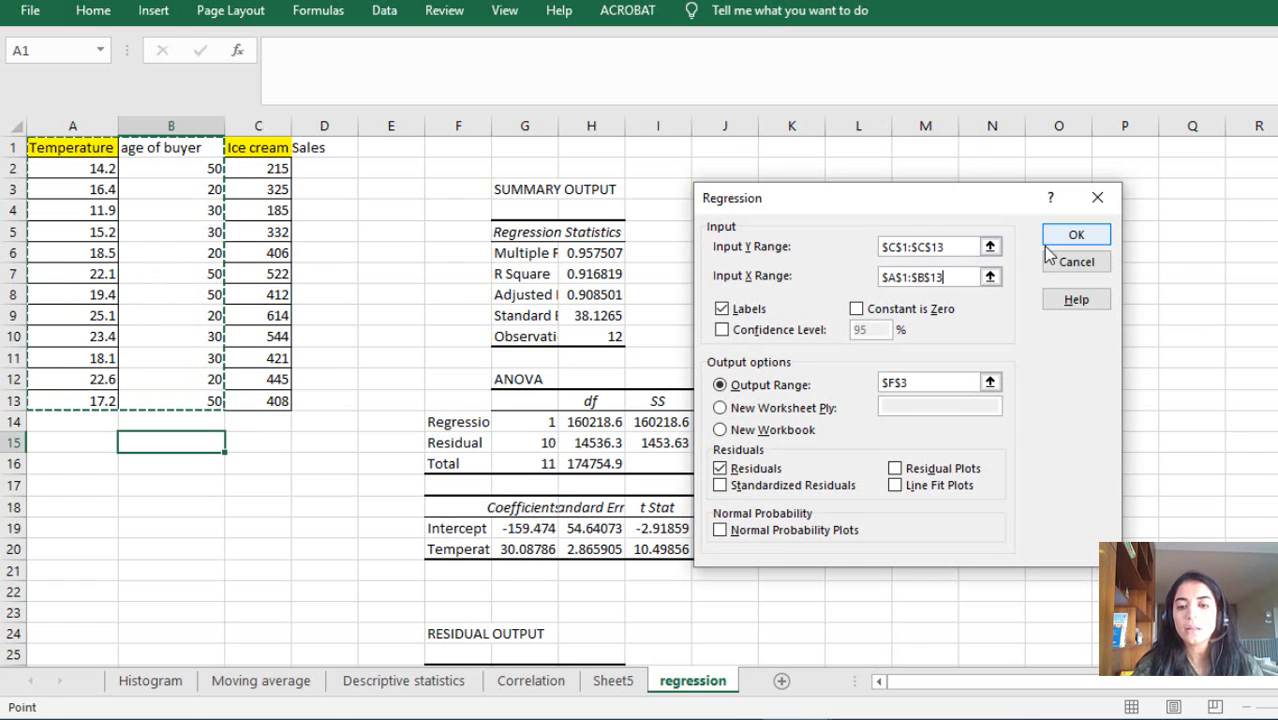
{"action": "left_click", "coordinate": [1075, 238]}
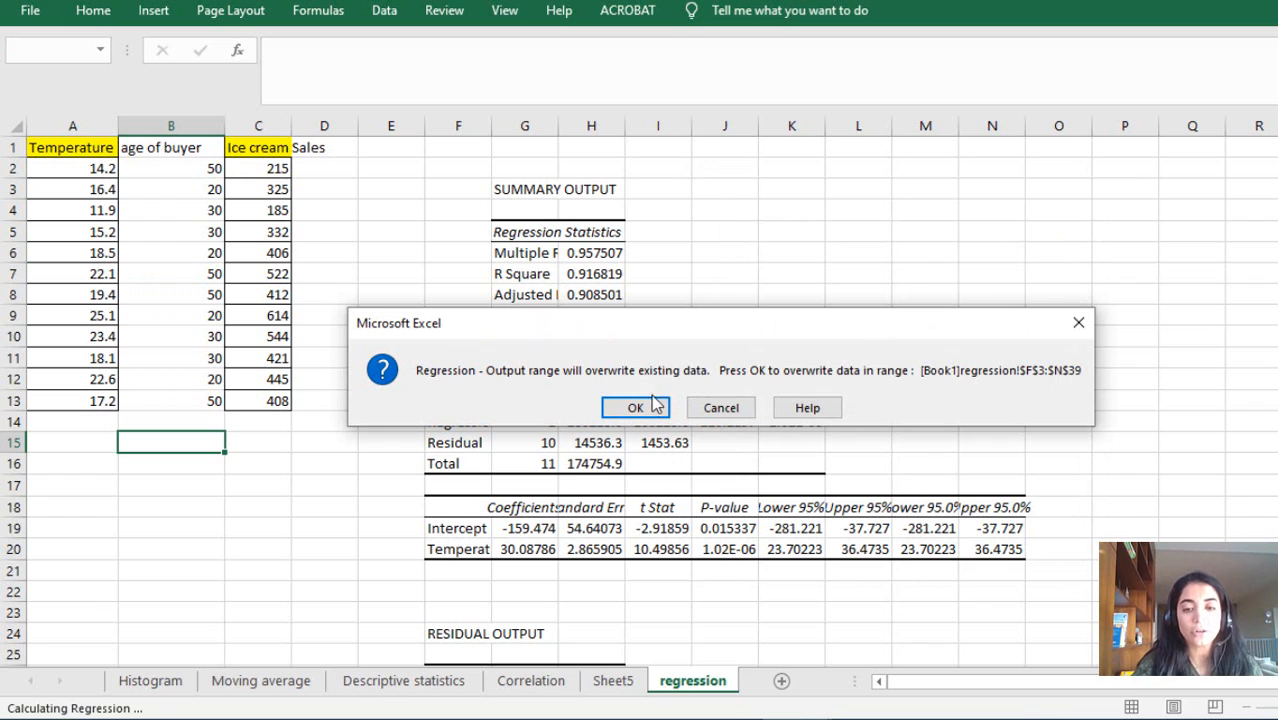
{"action": "left_click", "coordinate": [636, 408]}
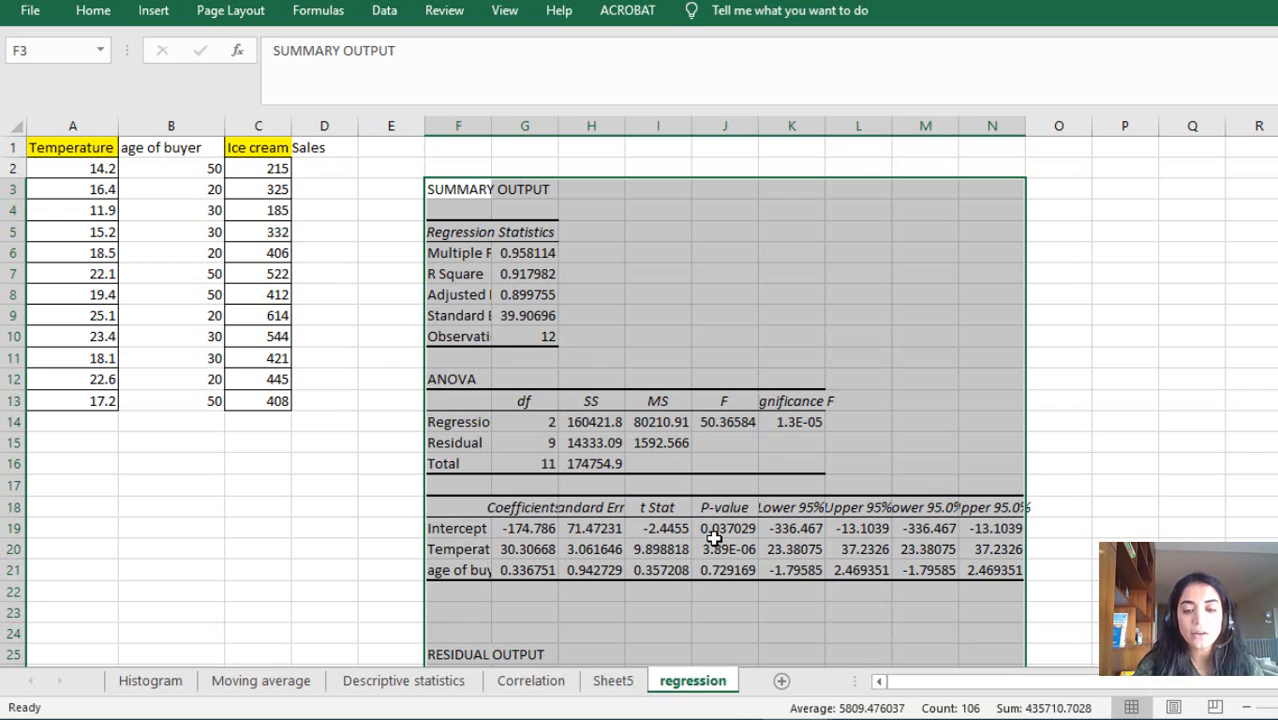
Compare the P-values of age of buyer and temperature in the new coefficients table.
{"action": "left_click", "coordinate": [722, 568]}
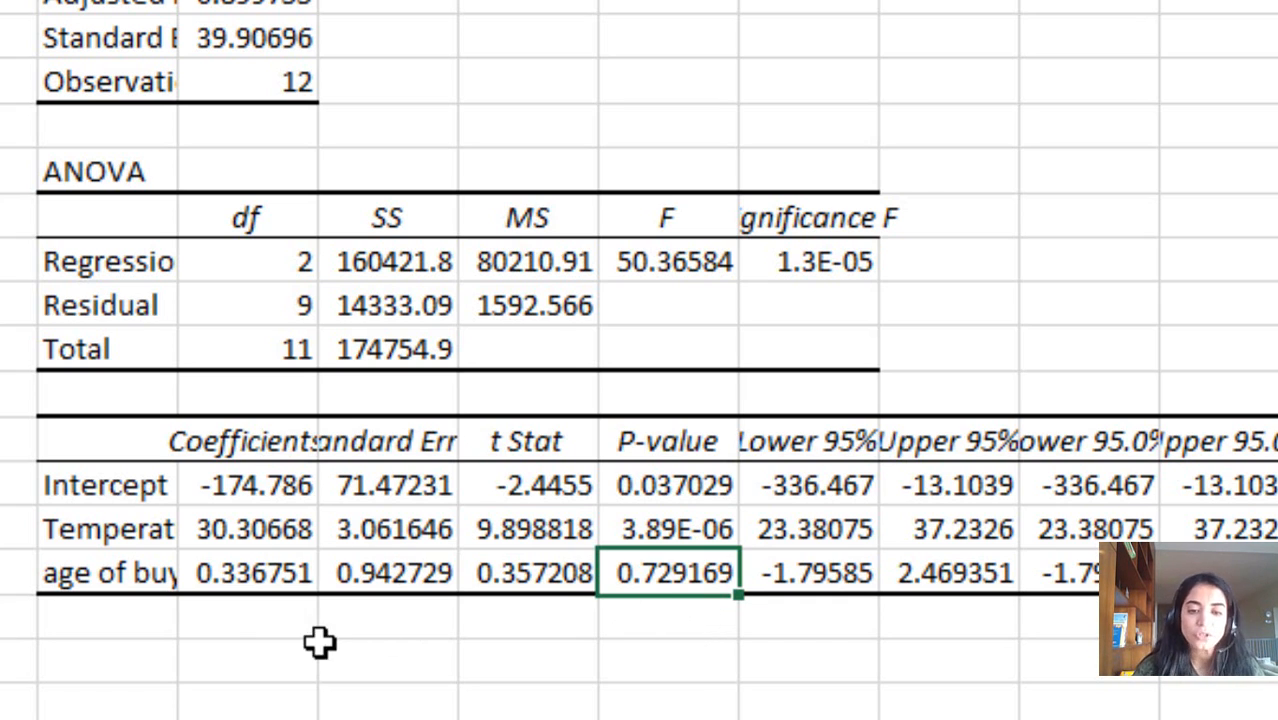
{"action": "left_click", "coordinate": [103, 578]}
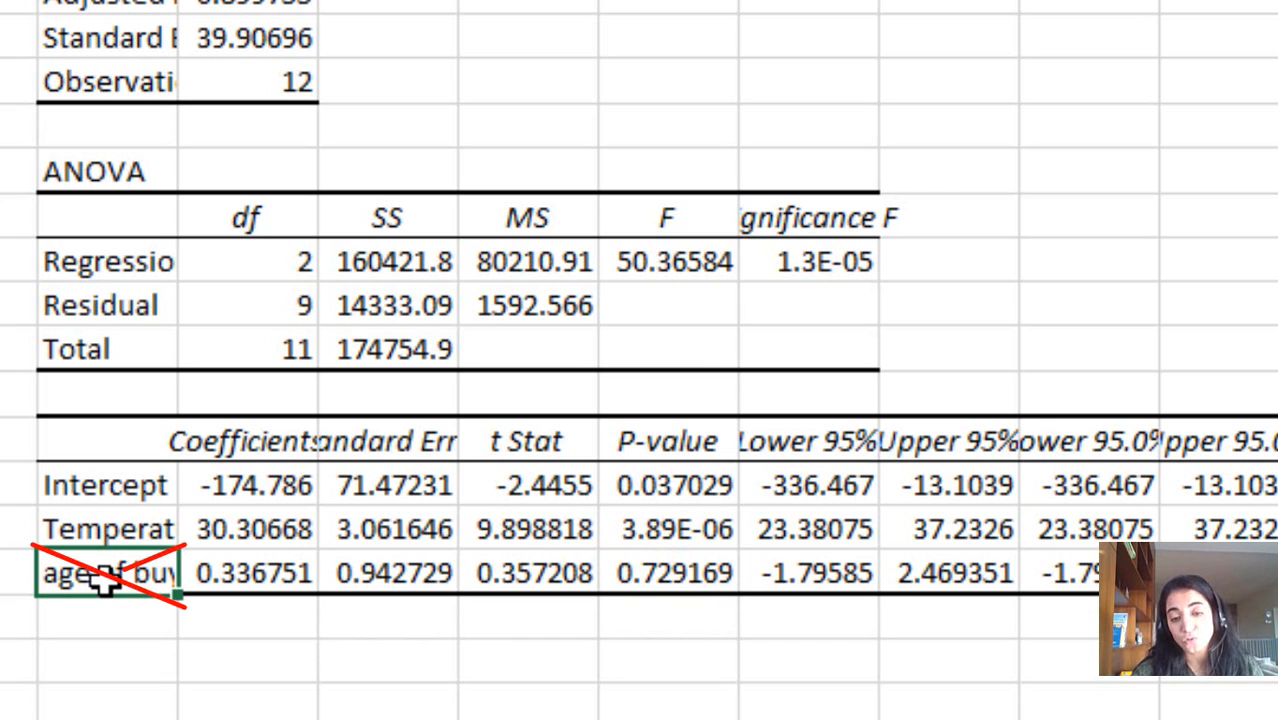
{"action": "left_click", "coordinate": [105, 537]}
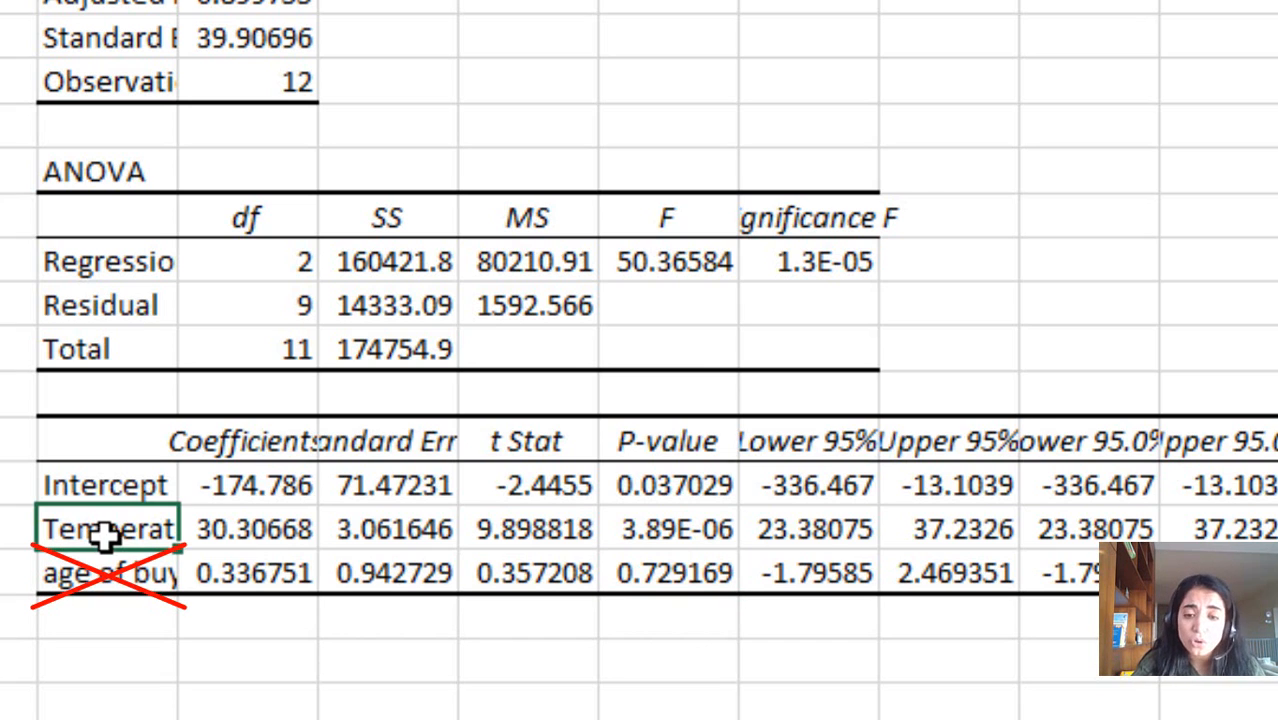
{"action": "left_click", "coordinate": [733, 526]}
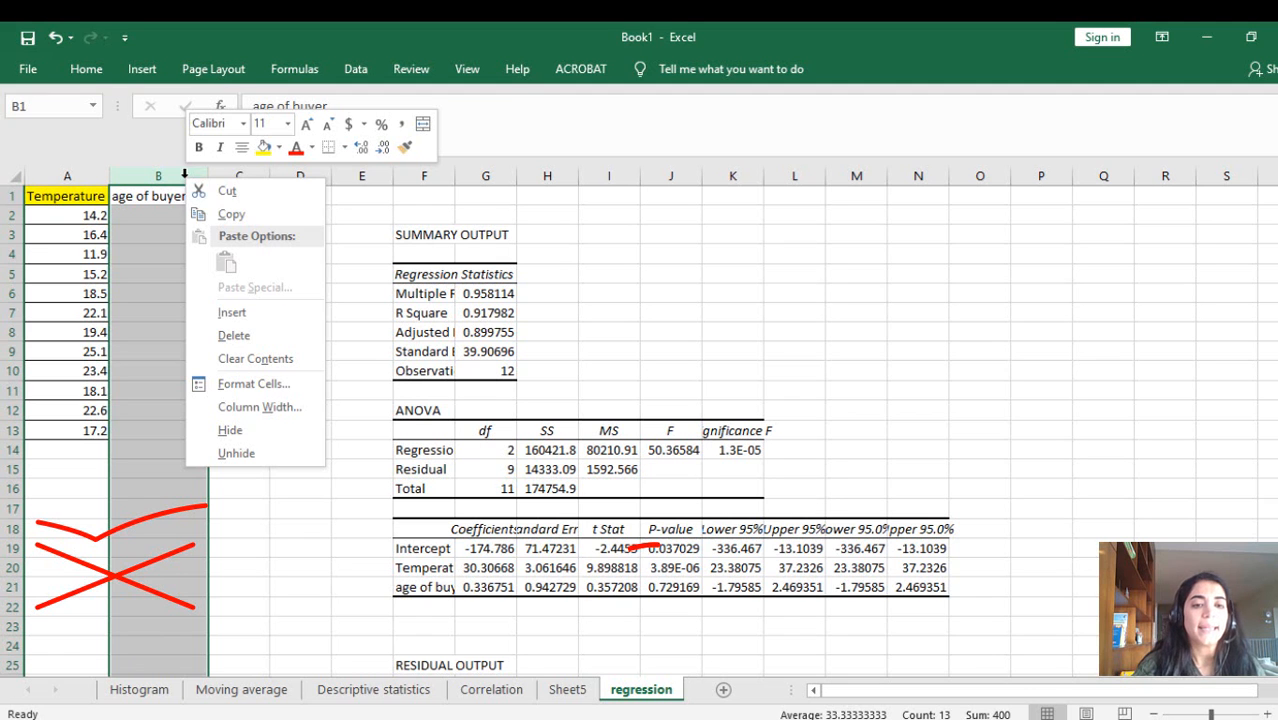
Delete the age of buyer column from the data.
{"action": "left_click", "coordinate": [245, 336]}
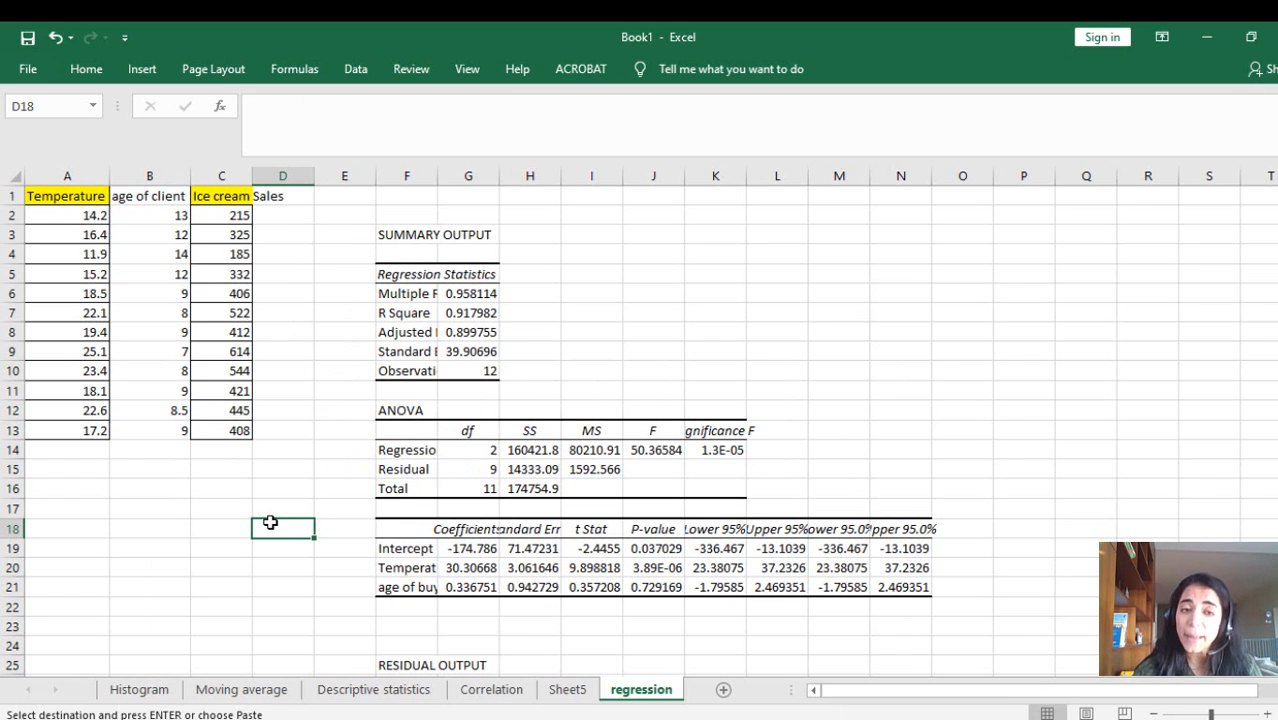
Rerun the regression with Y range C1:C13 and X range A1:B13, overwriting the existing output, and check the P-values of both predictors.
{"action": "double_click", "coordinate": [354, 213]}
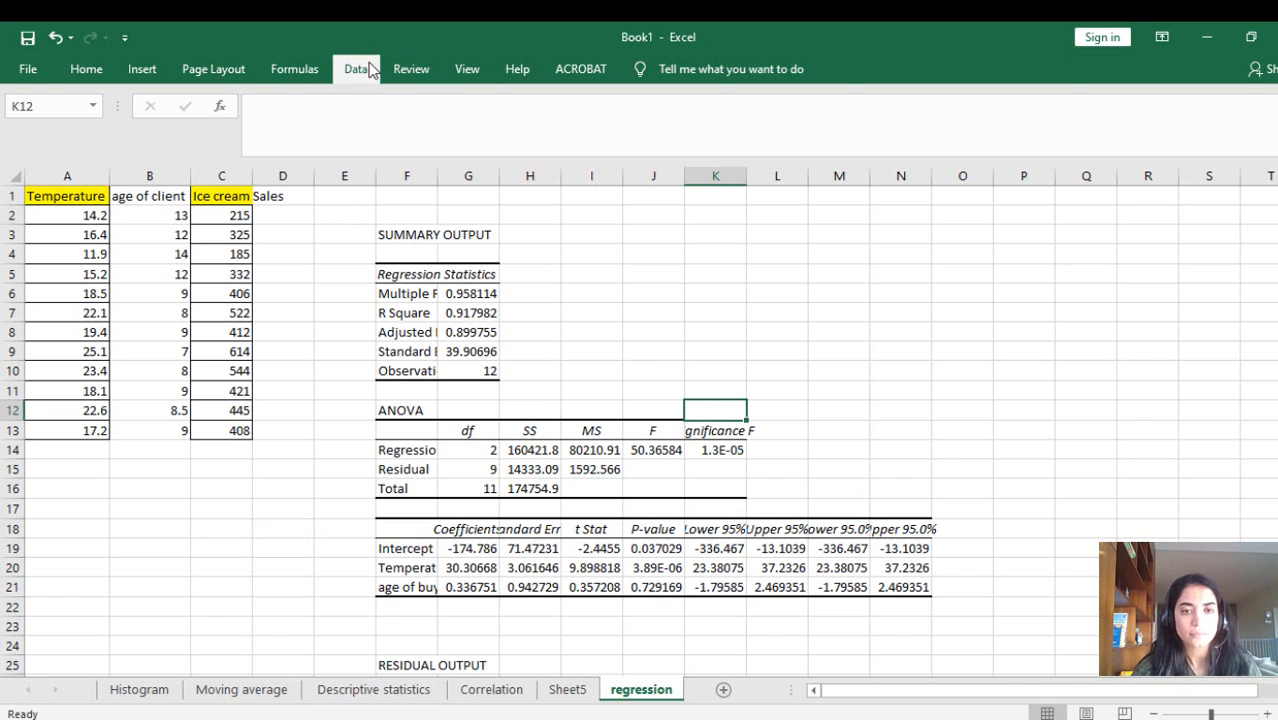
{"action": "left_click", "coordinate": [370, 68]}
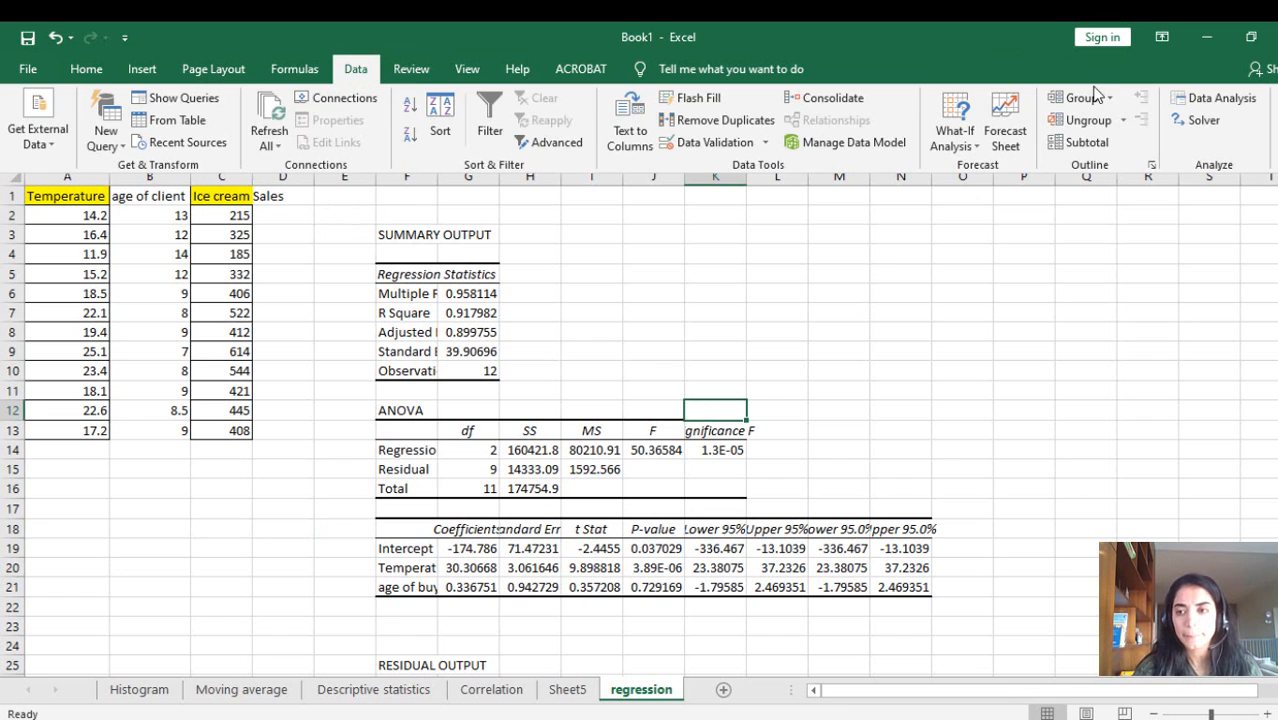
{"action": "left_click", "coordinate": [1200, 97]}
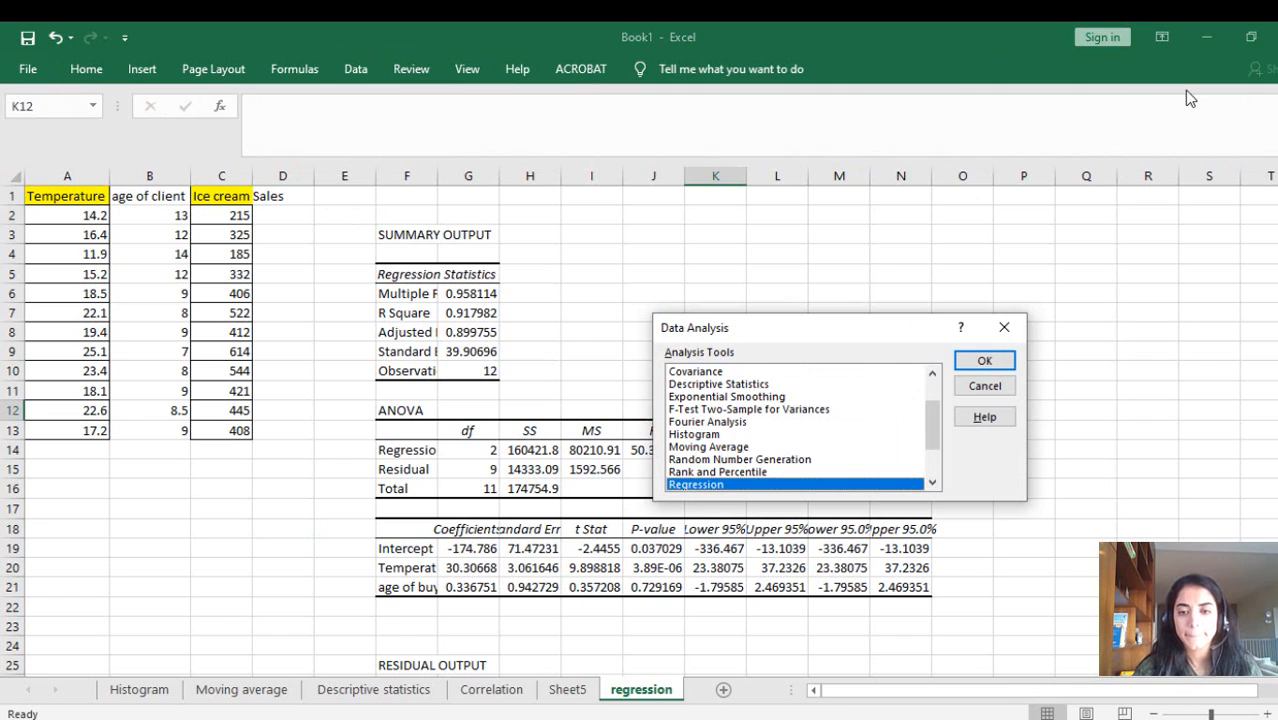
{"action": "left_click", "coordinate": [1000, 361]}
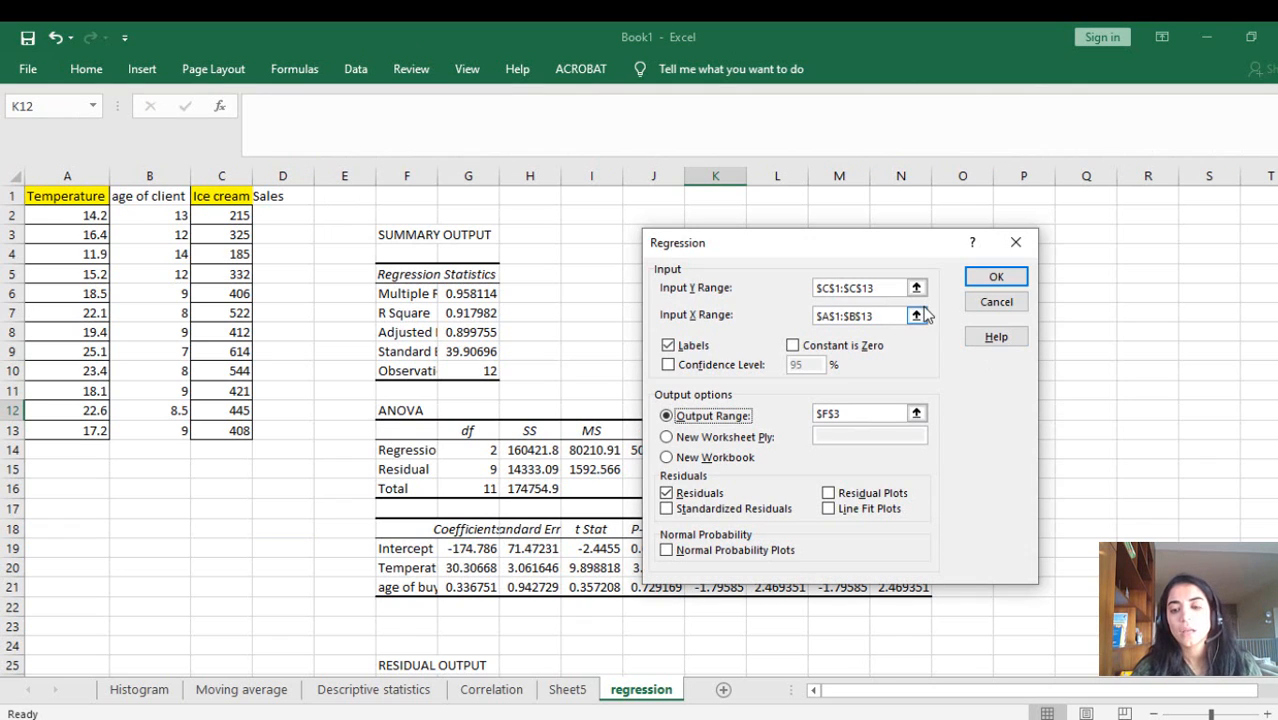
{"action": "left_click", "coordinate": [881, 289]}
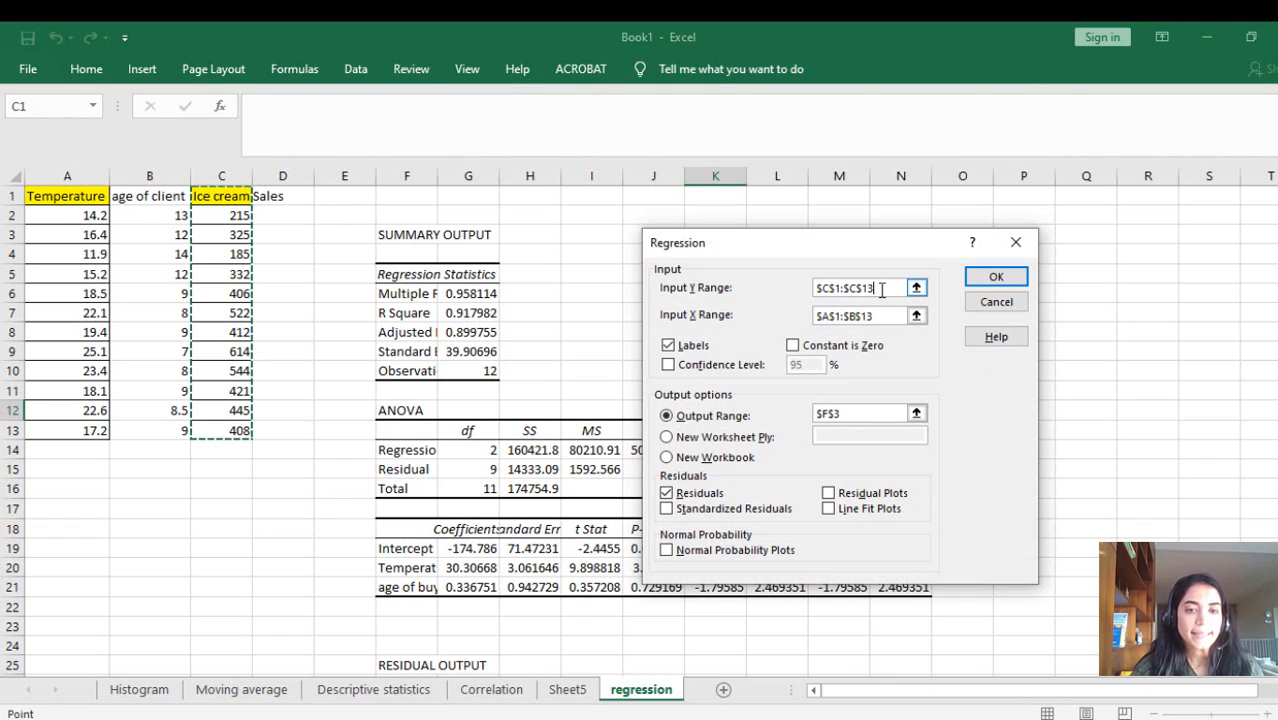
{"action": "left_click", "coordinate": [882, 317]}
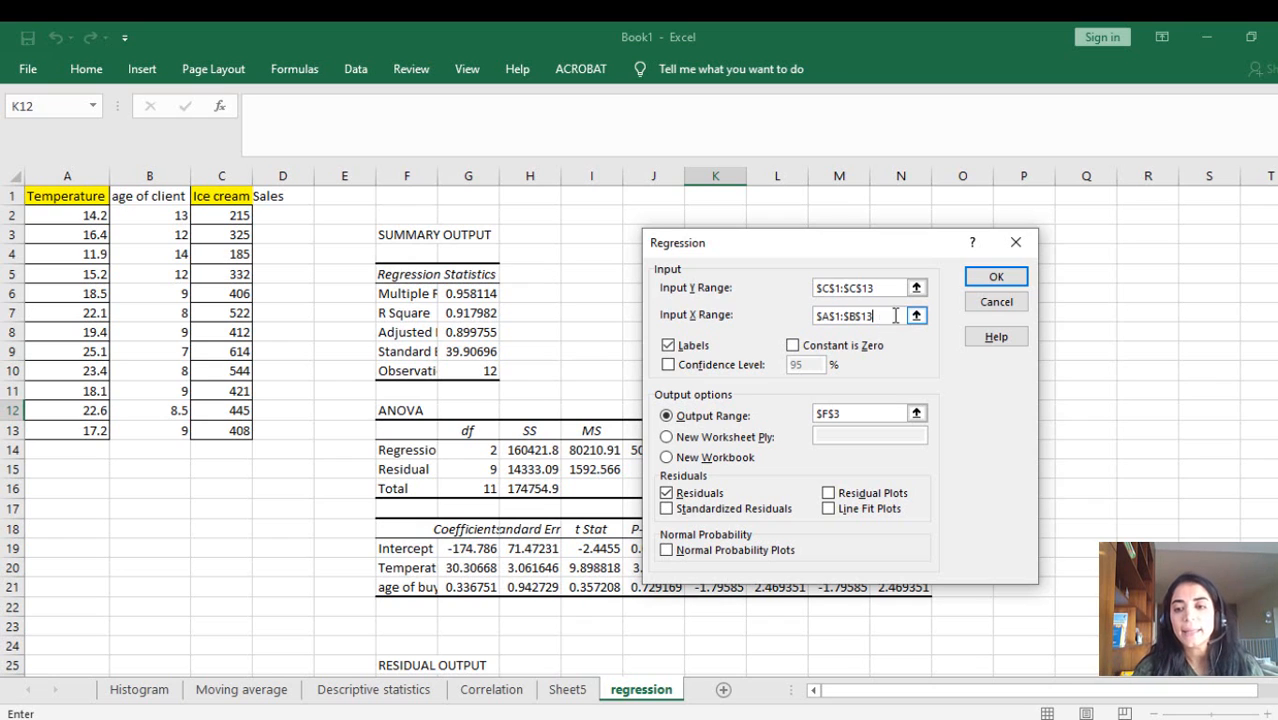
{"action": "left_click", "coordinate": [997, 278]}
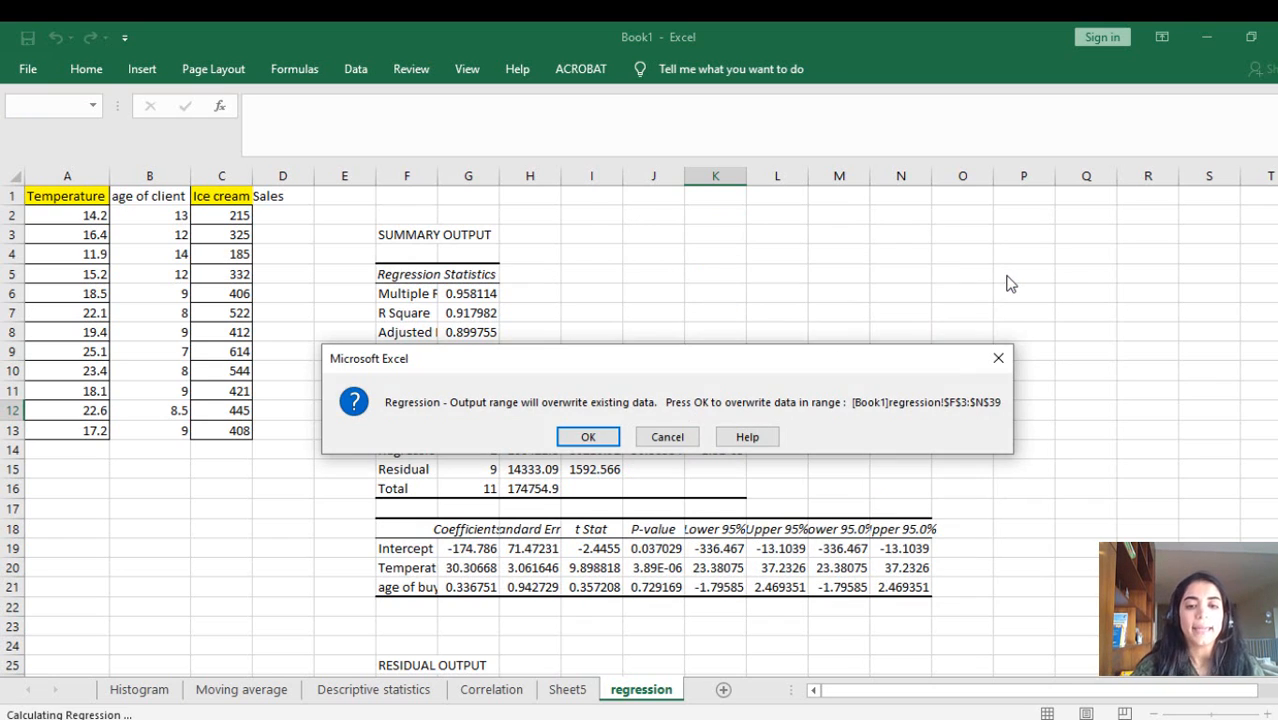
{"action": "left_click", "coordinate": [590, 437]}
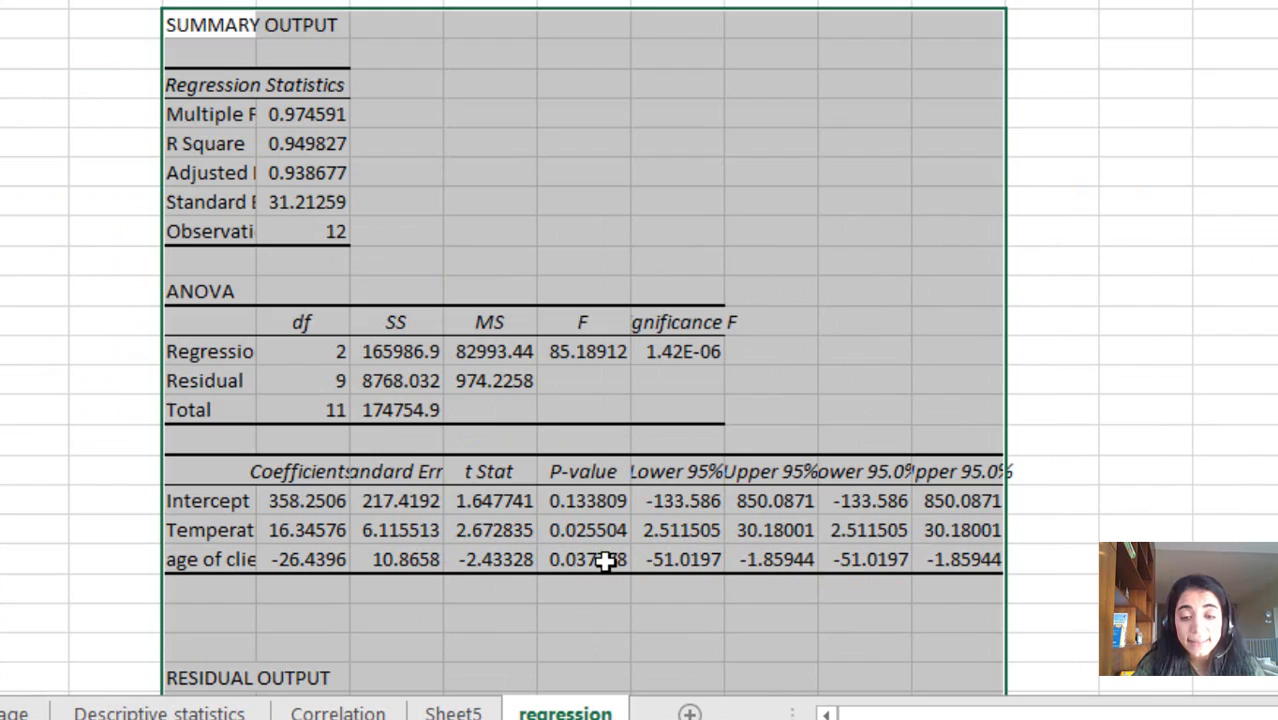
{"action": "left_click", "coordinate": [668, 589]}
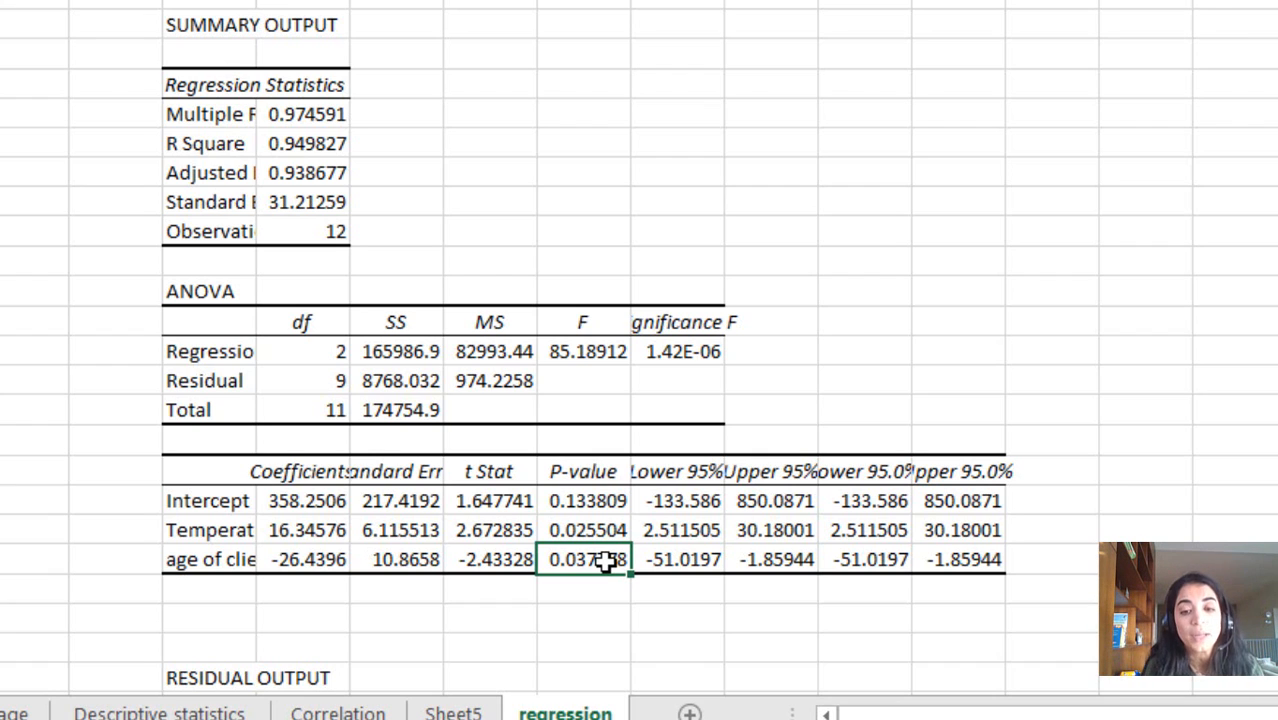
{"action": "left_click", "coordinate": [598, 533]}
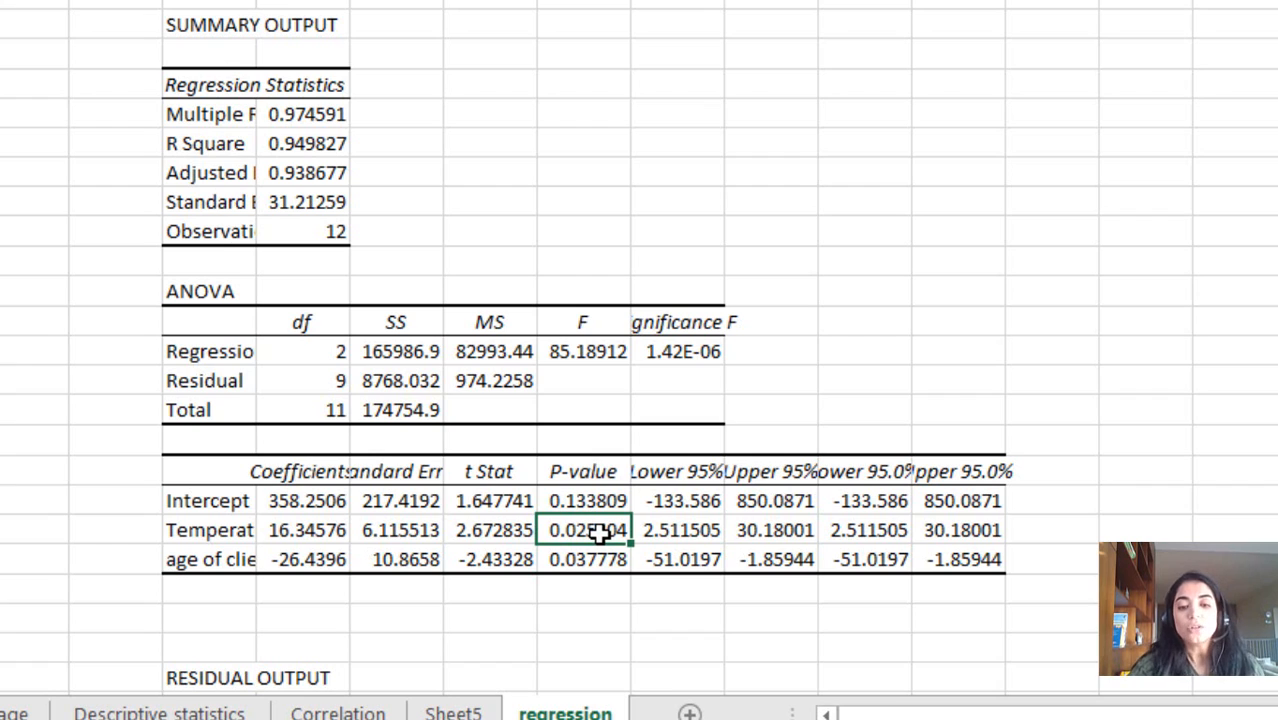
Write the regression equation y=16.34*T-26.44*age+358 in G23 below the coefficients table, and widen column C to fit its header.
{"action": "left_click", "coordinate": [291, 606]}
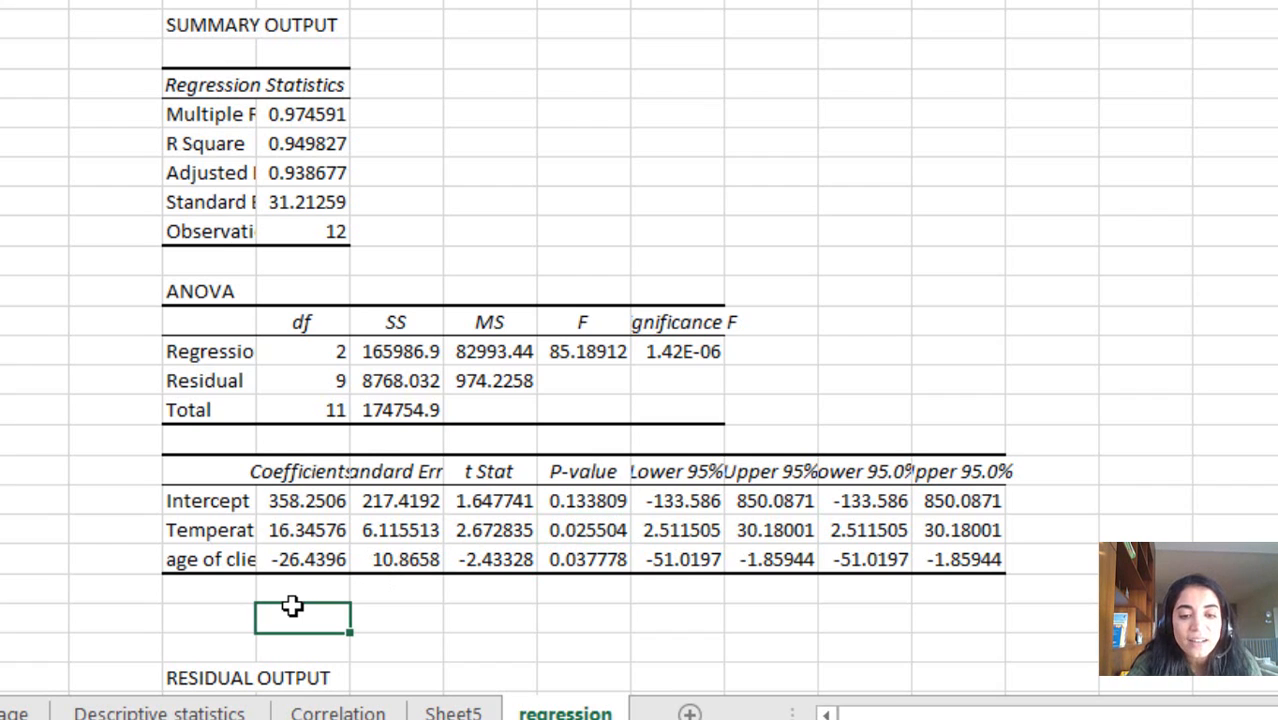
{"action": "type", "text": "y="}
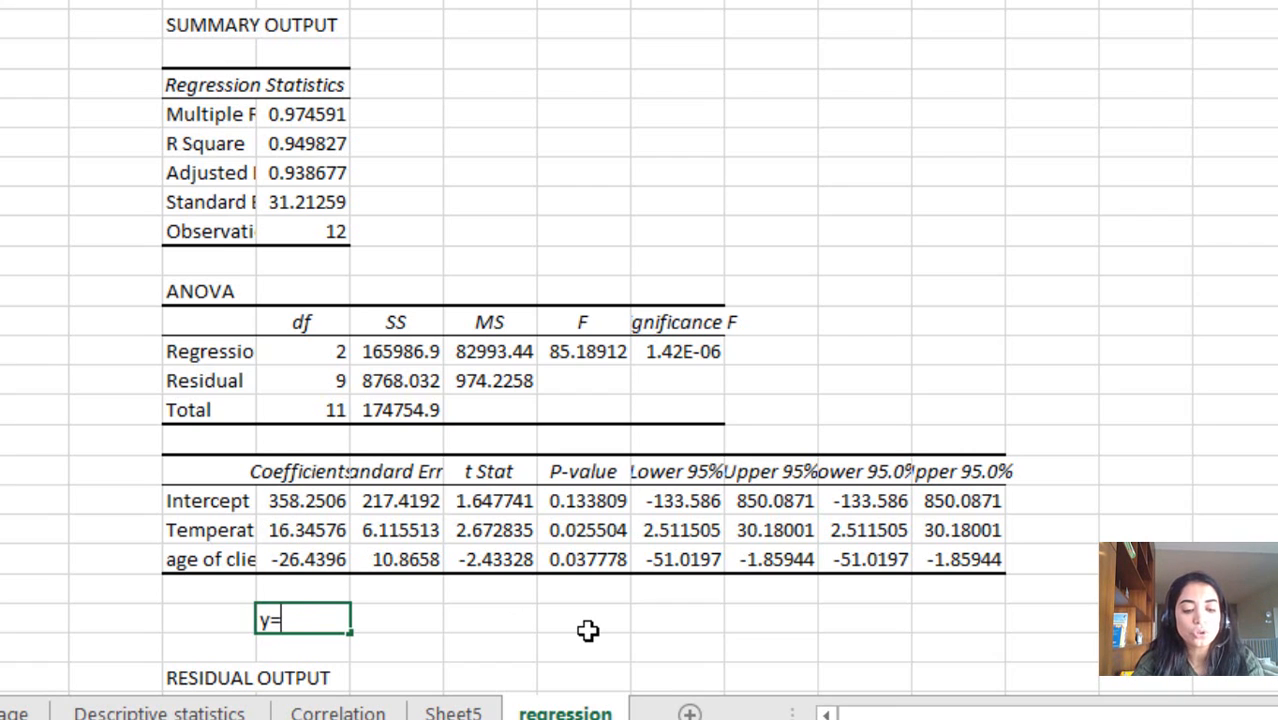
{"action": "type", "text": "16.34"}
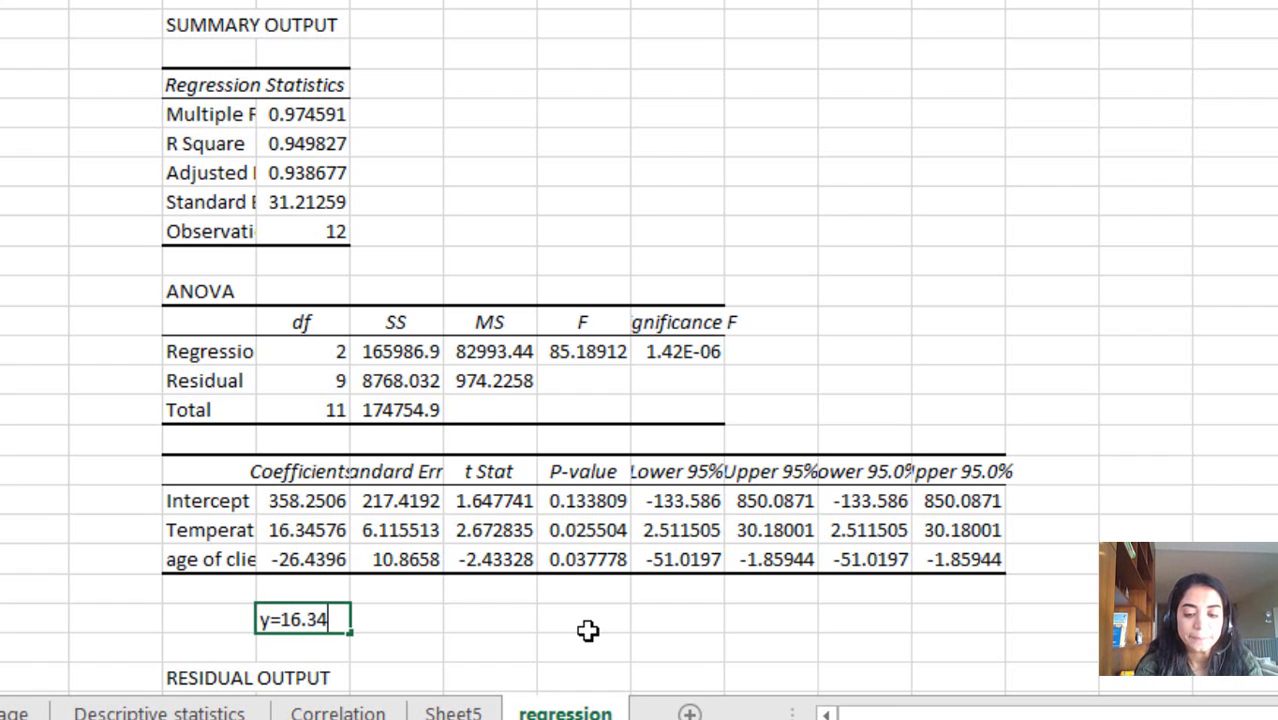
{"action": "type", "text": "*Y"}
{"action": "key", "text": "BackSpace"}
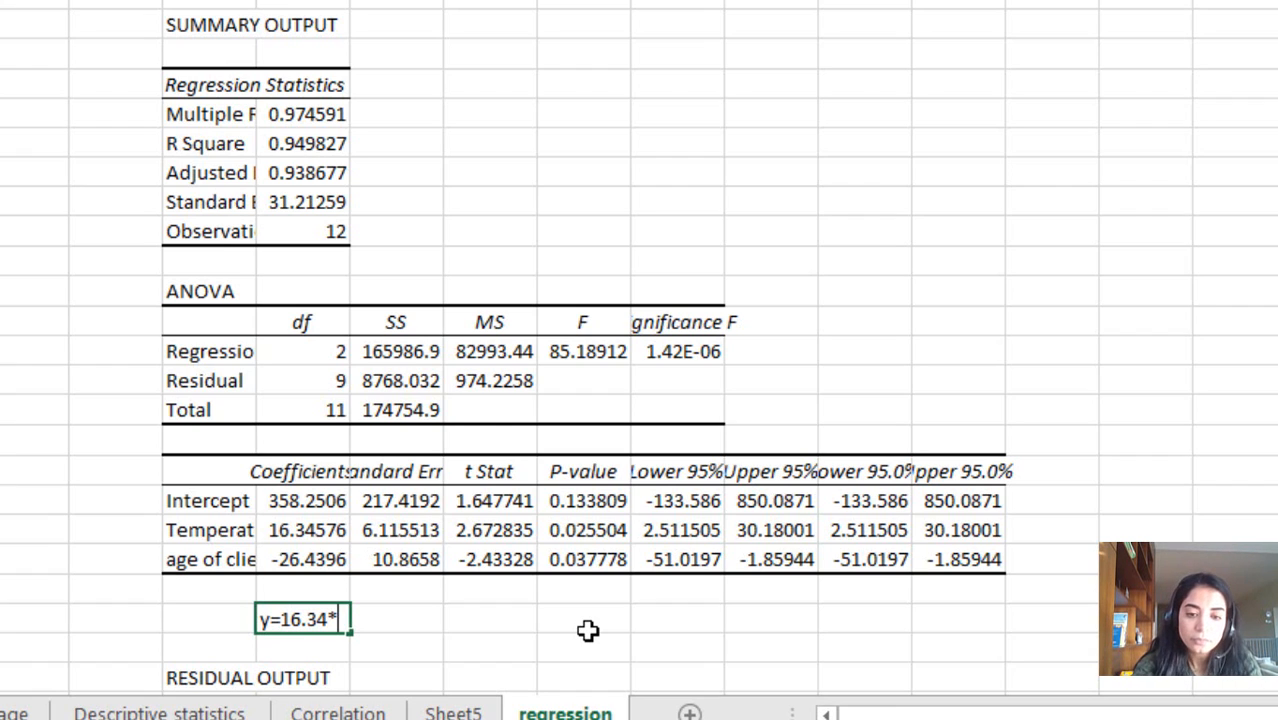
{"action": "type", "text": "T-"}
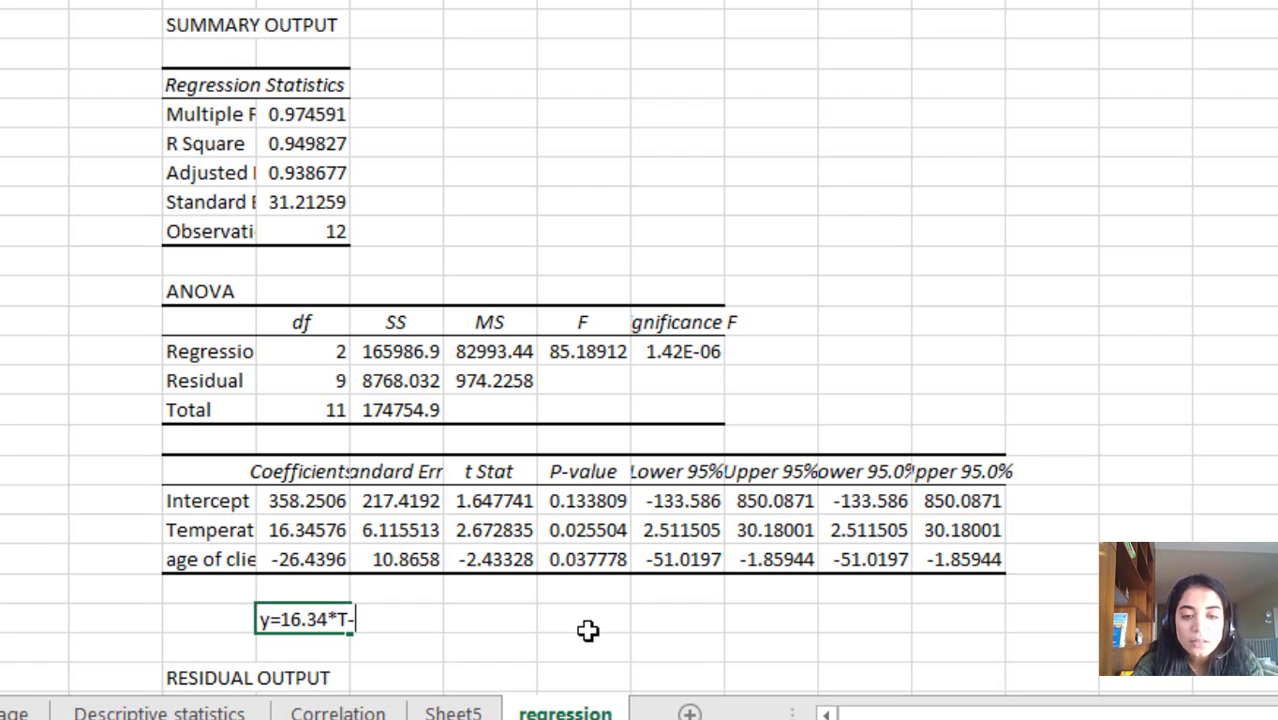
{"action": "type", "text": "26.45"}
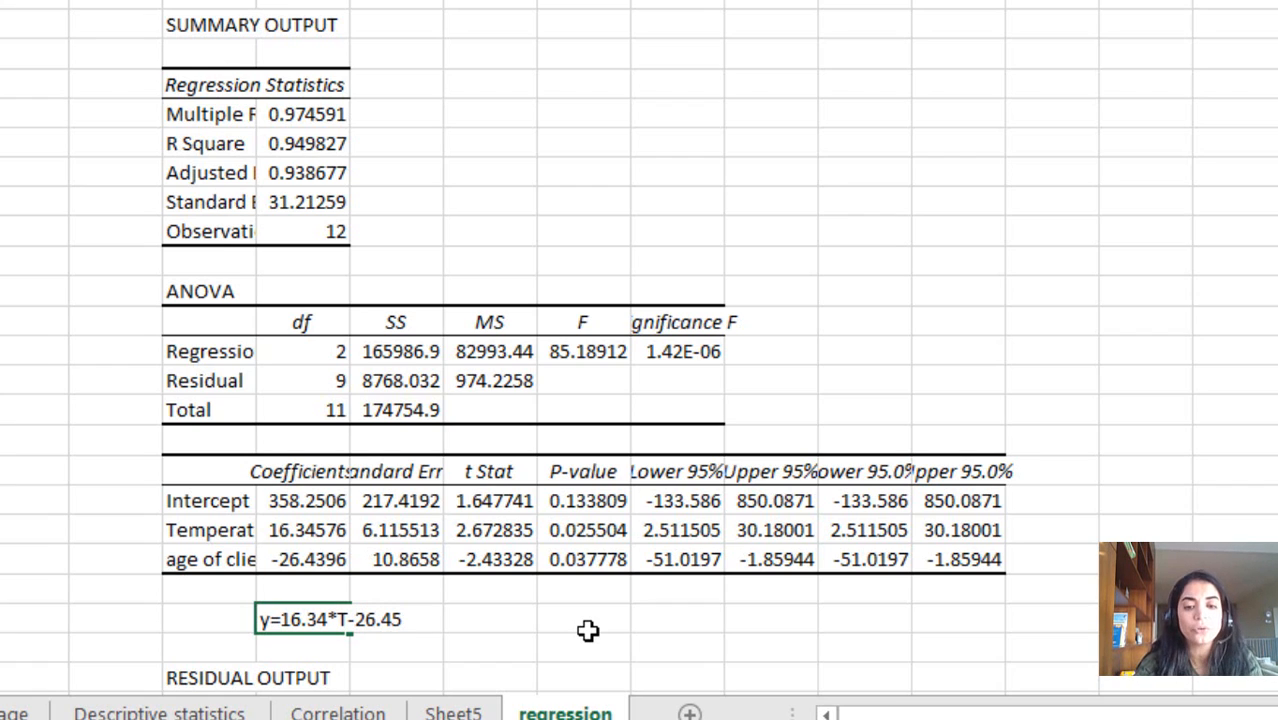
{"action": "key", "text": "BackSpace"}
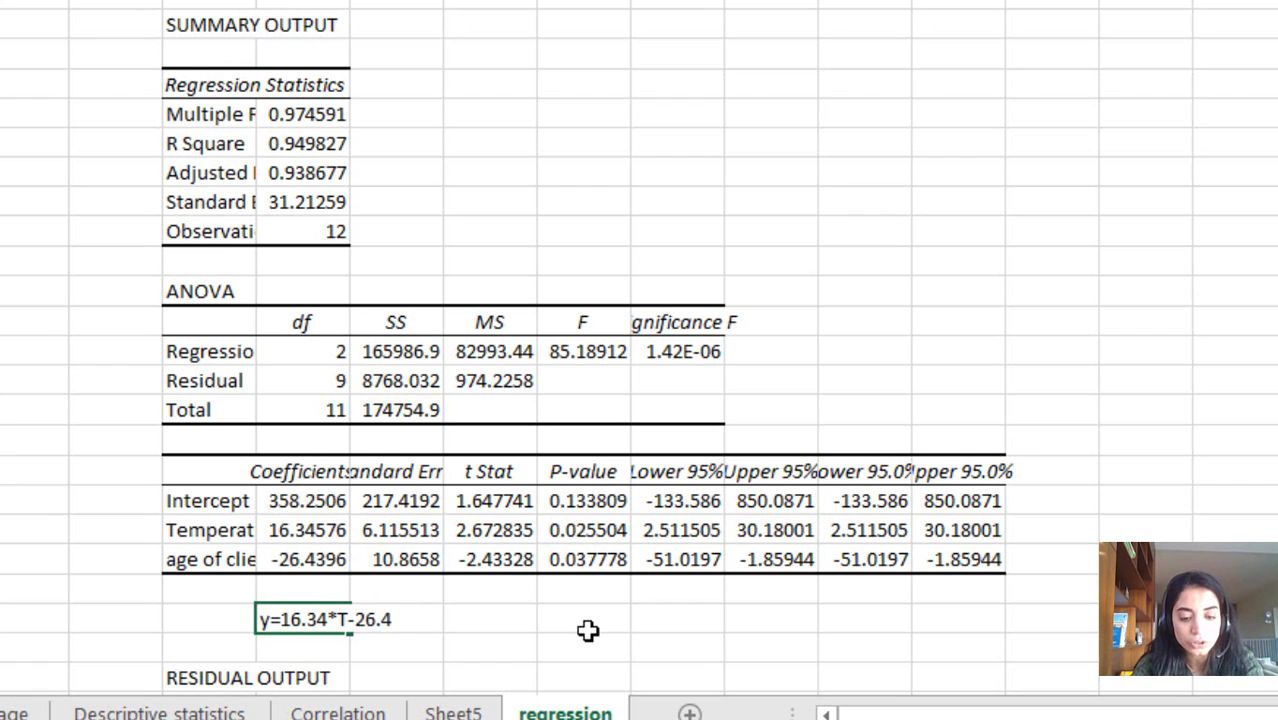
{"action": "type", "text": "4*age"}
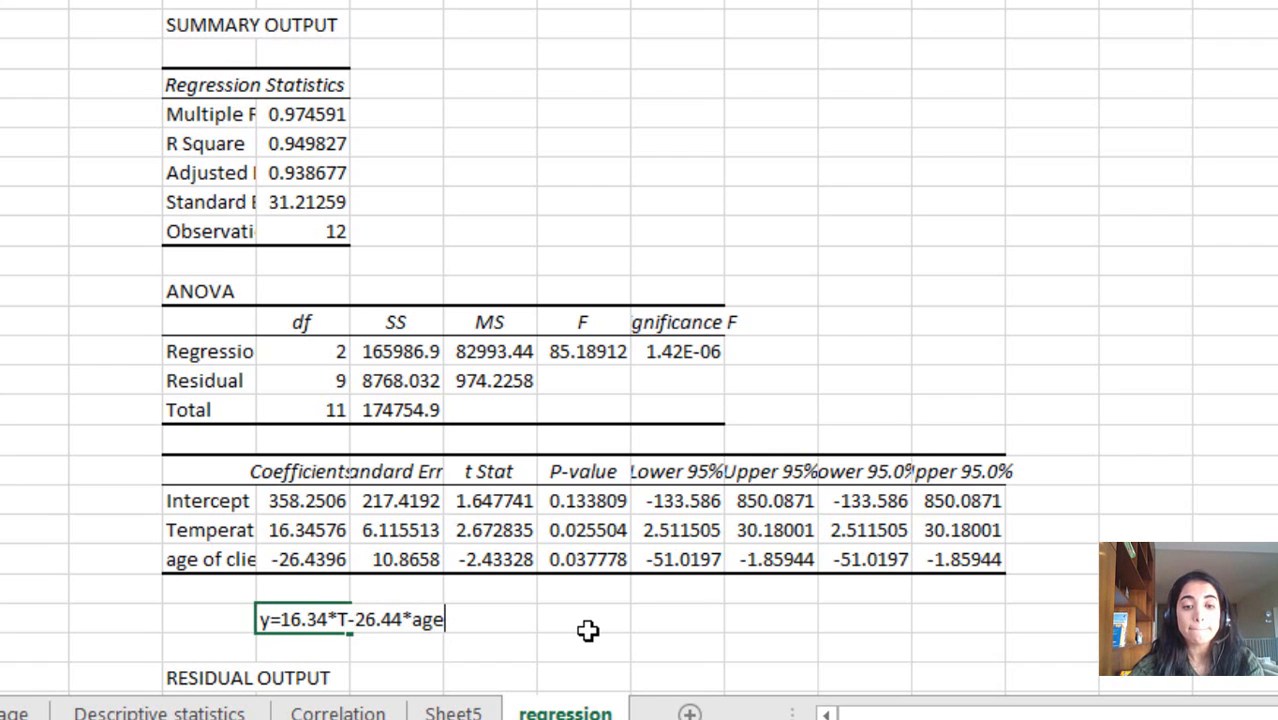
{"action": "type", "text": "+"}
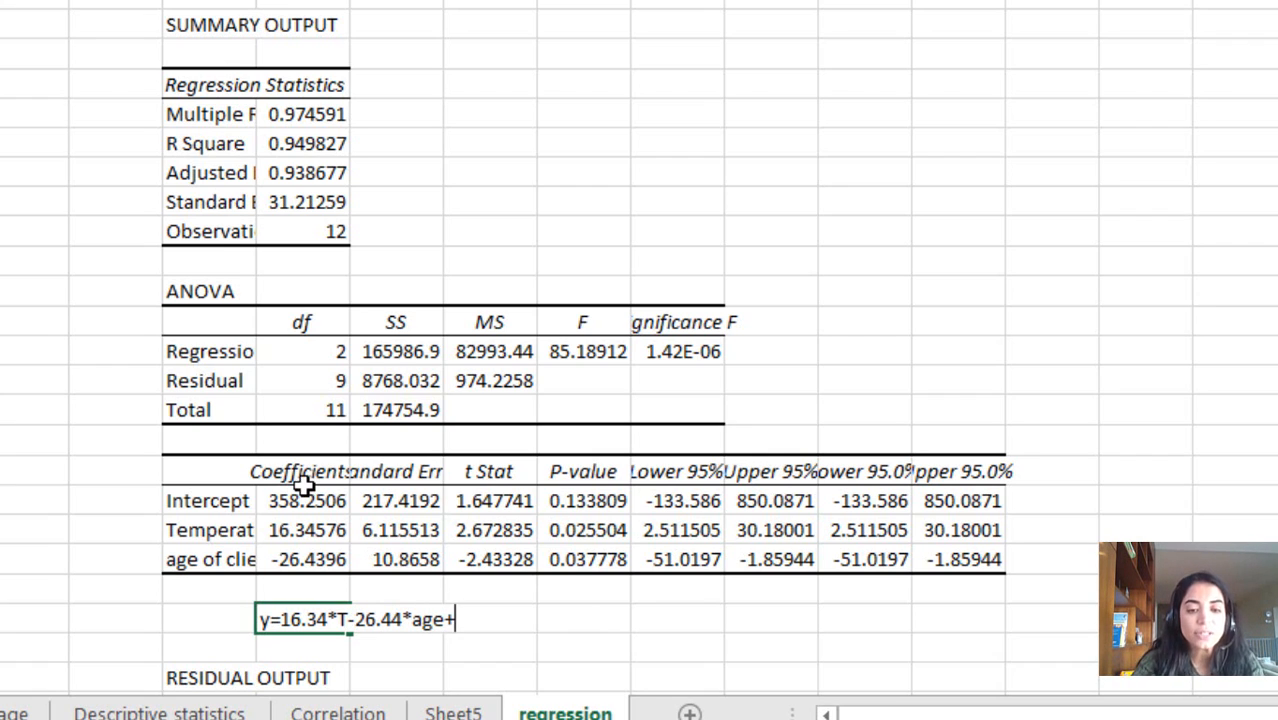
{"action": "type", "text": "358"}
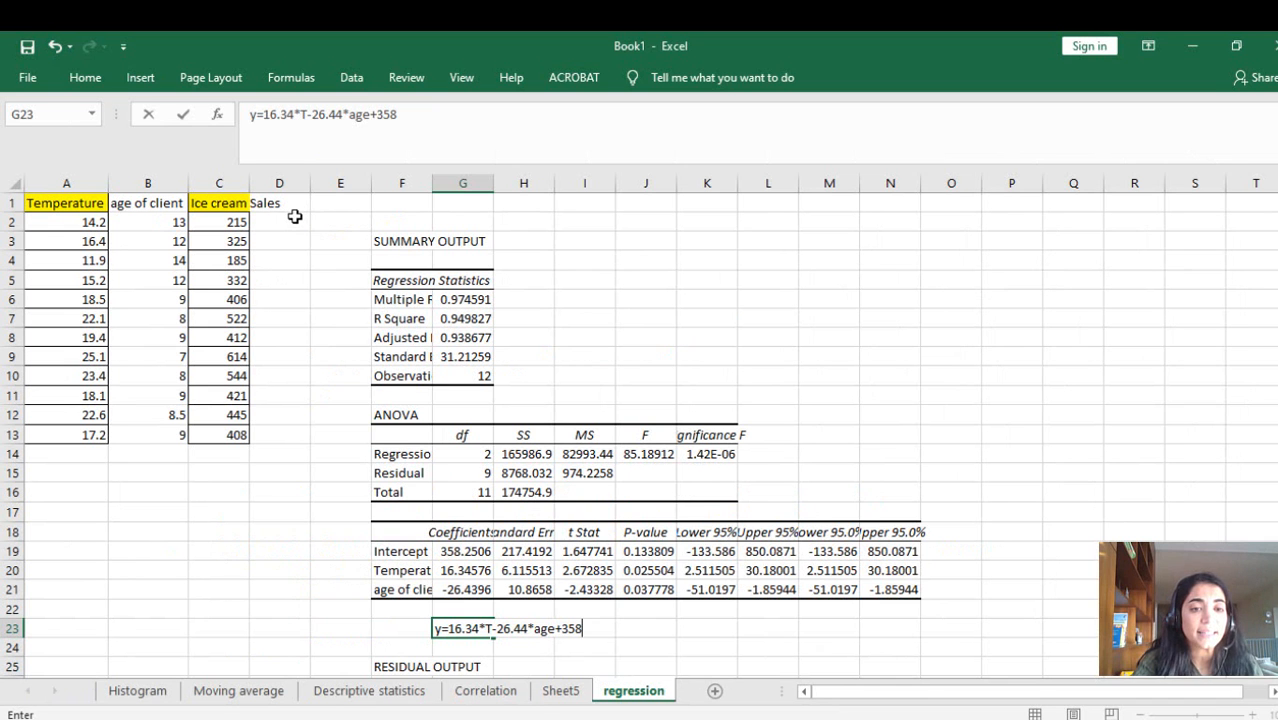
{"action": "left_click", "coordinate": [293, 216]}
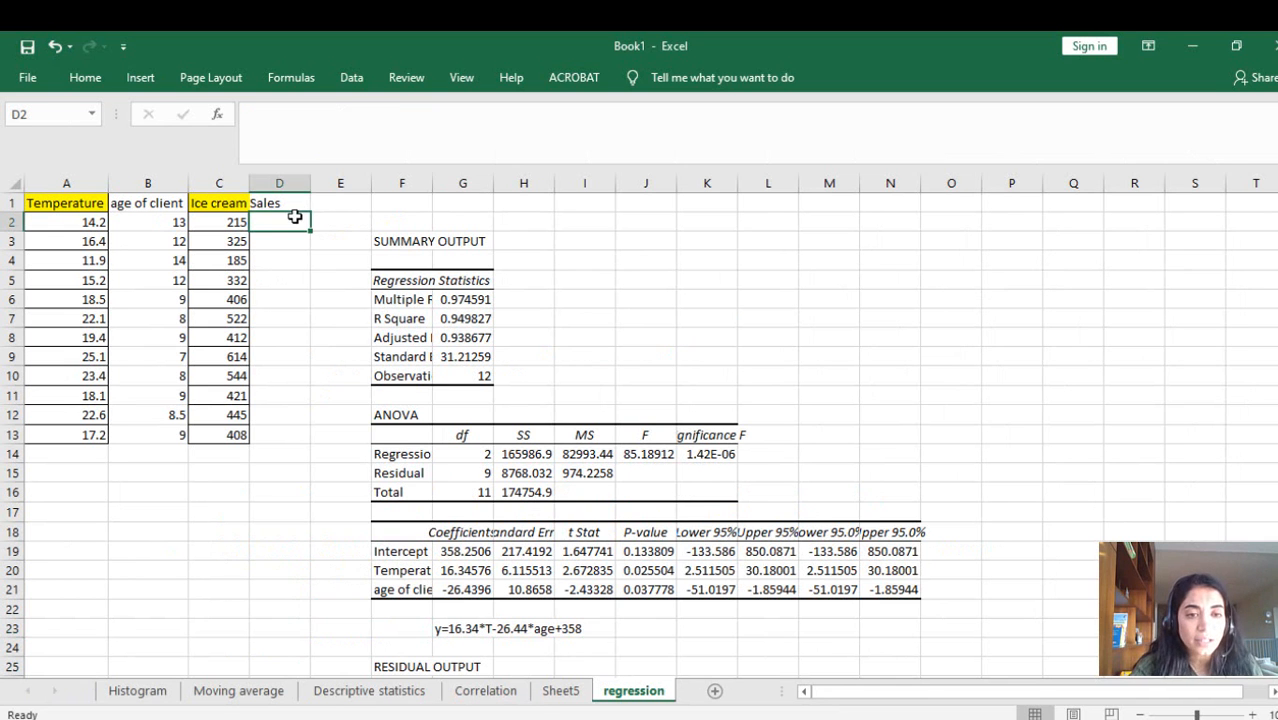
{"action": "double_click", "coordinate": [250, 183]}
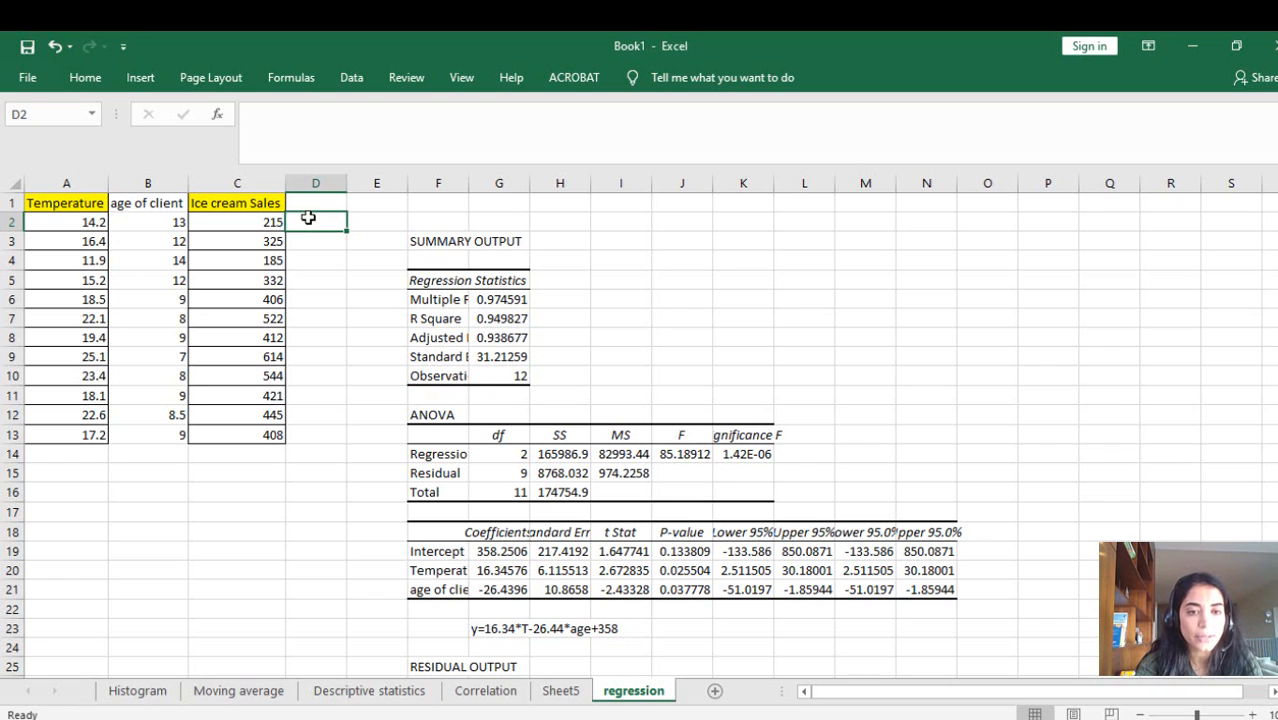
Enter the prediction formula =16.34*A2-26.44*B2+358 in D2 and fill it down to D13.
{"action": "type", "text": "="}
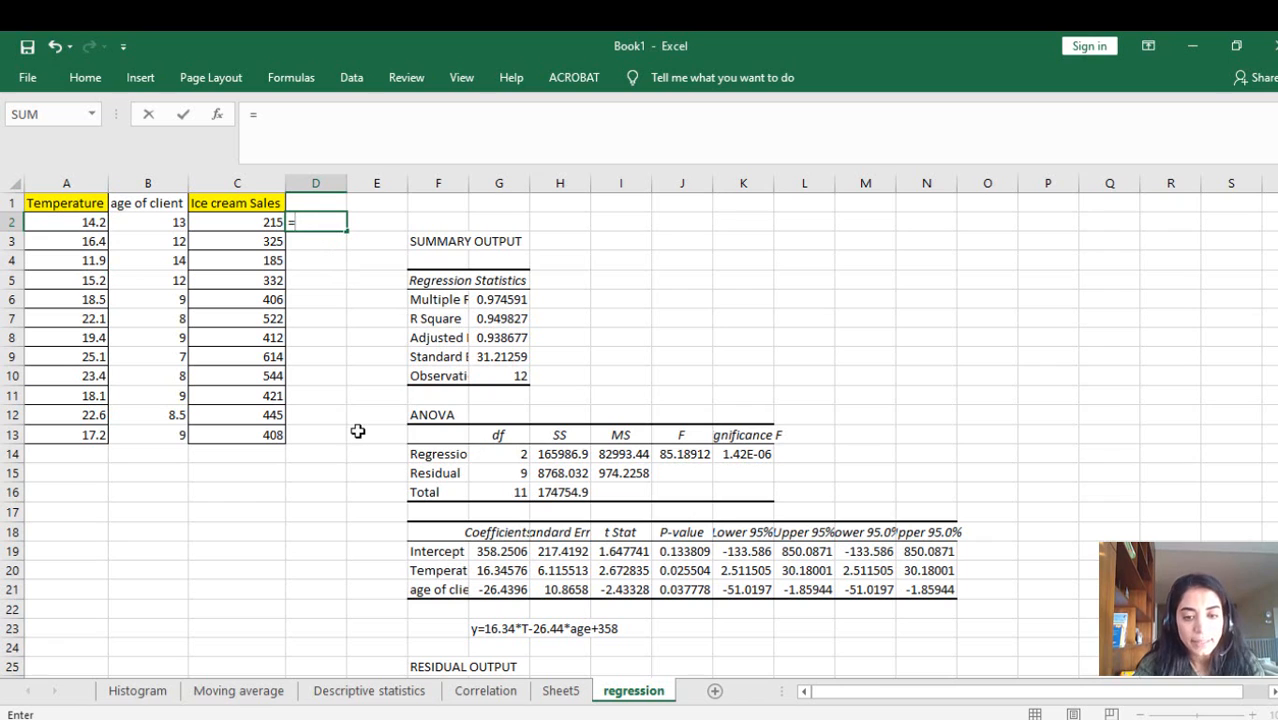
{"action": "type", "text": "16.34*"}
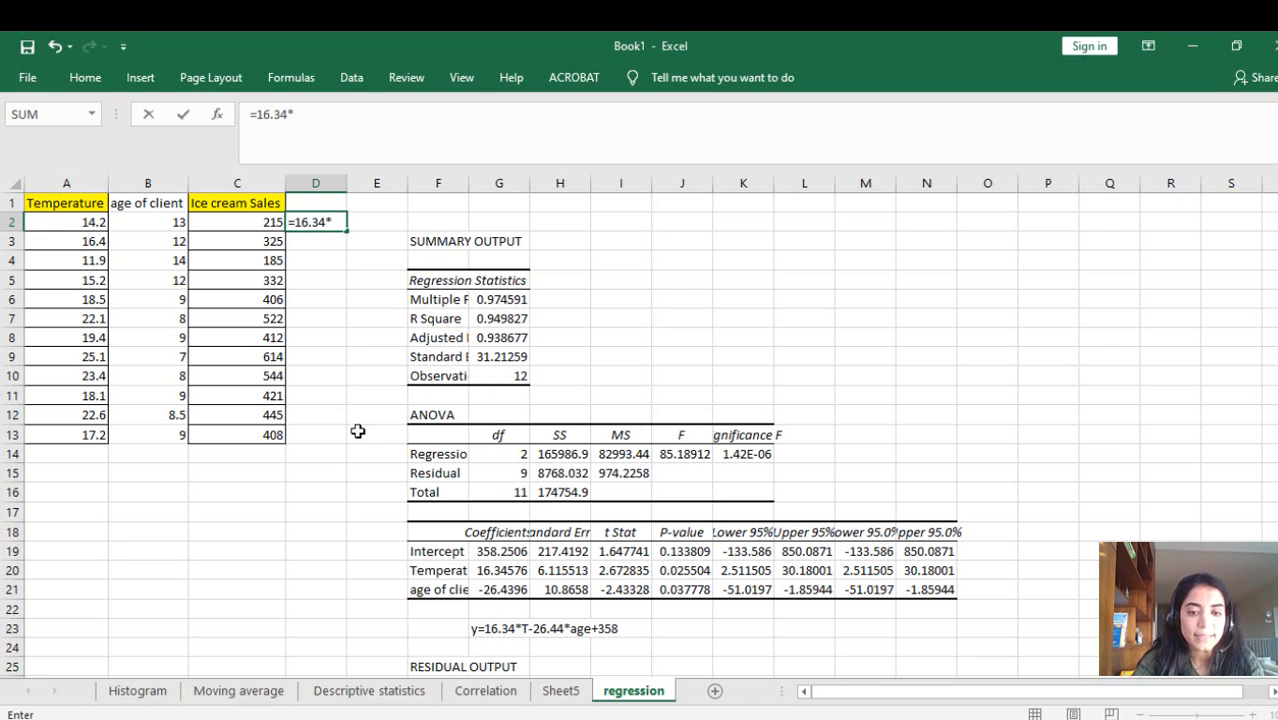
{"action": "left_click", "coordinate": [93, 223]}
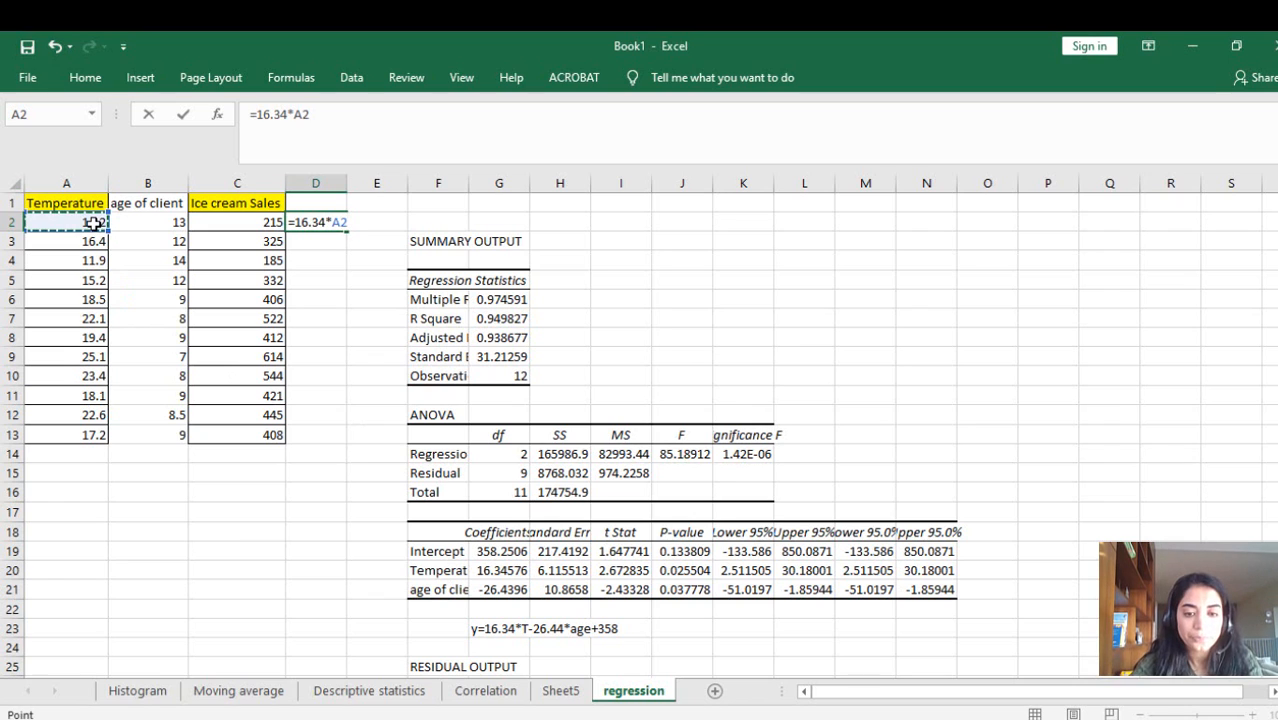
{"action": "type", "text": "-26"}
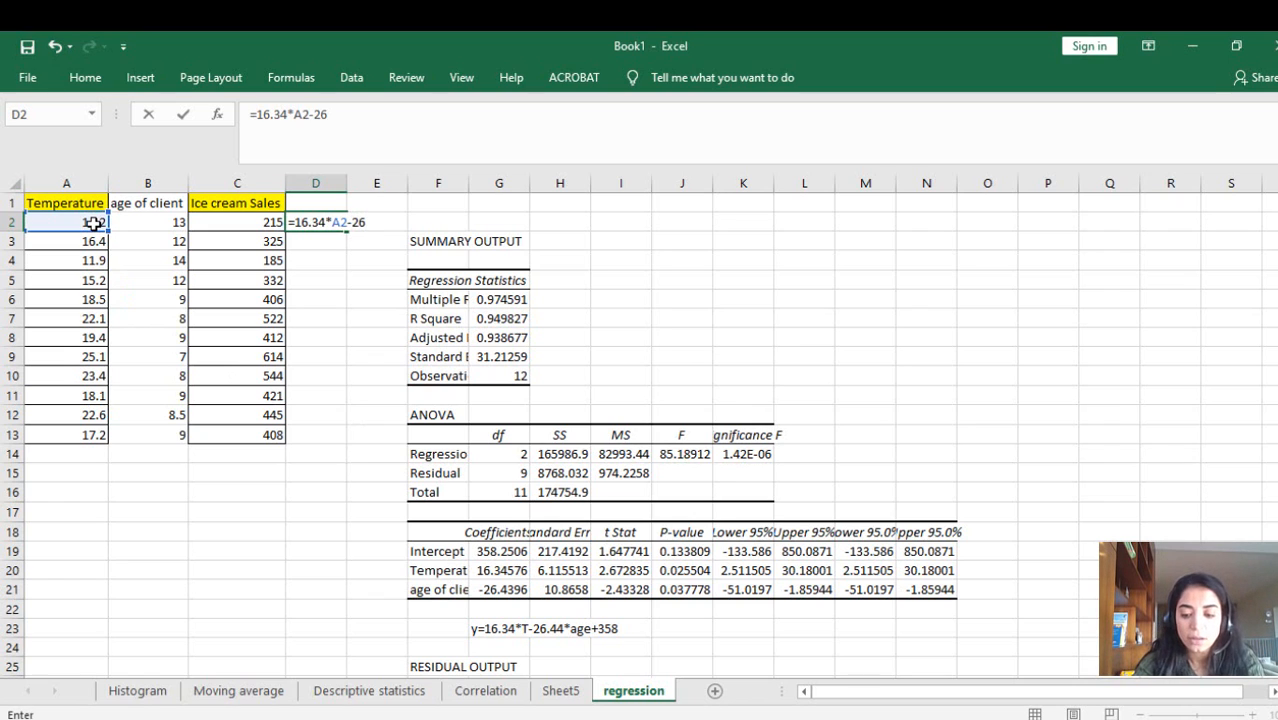
{"action": "type", "text": ".44"}
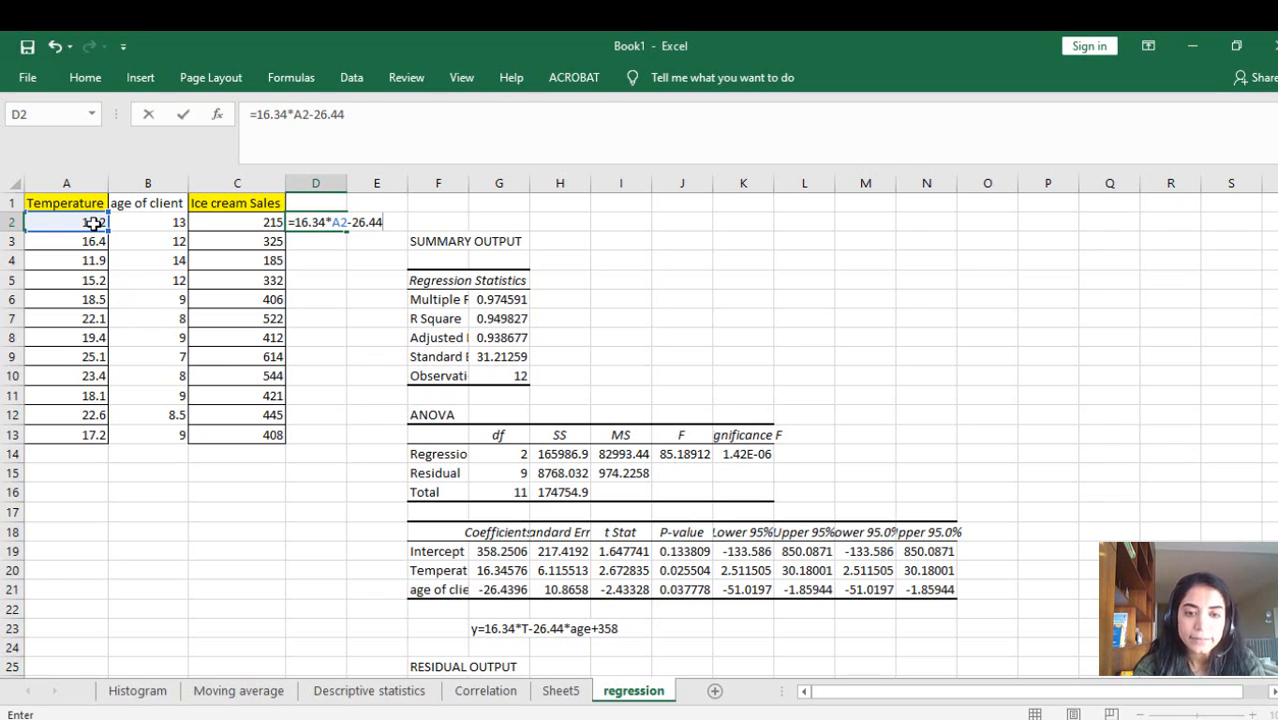
{"action": "type", "text": "*"}
{"action": "left_click", "coordinate": [141, 222]}
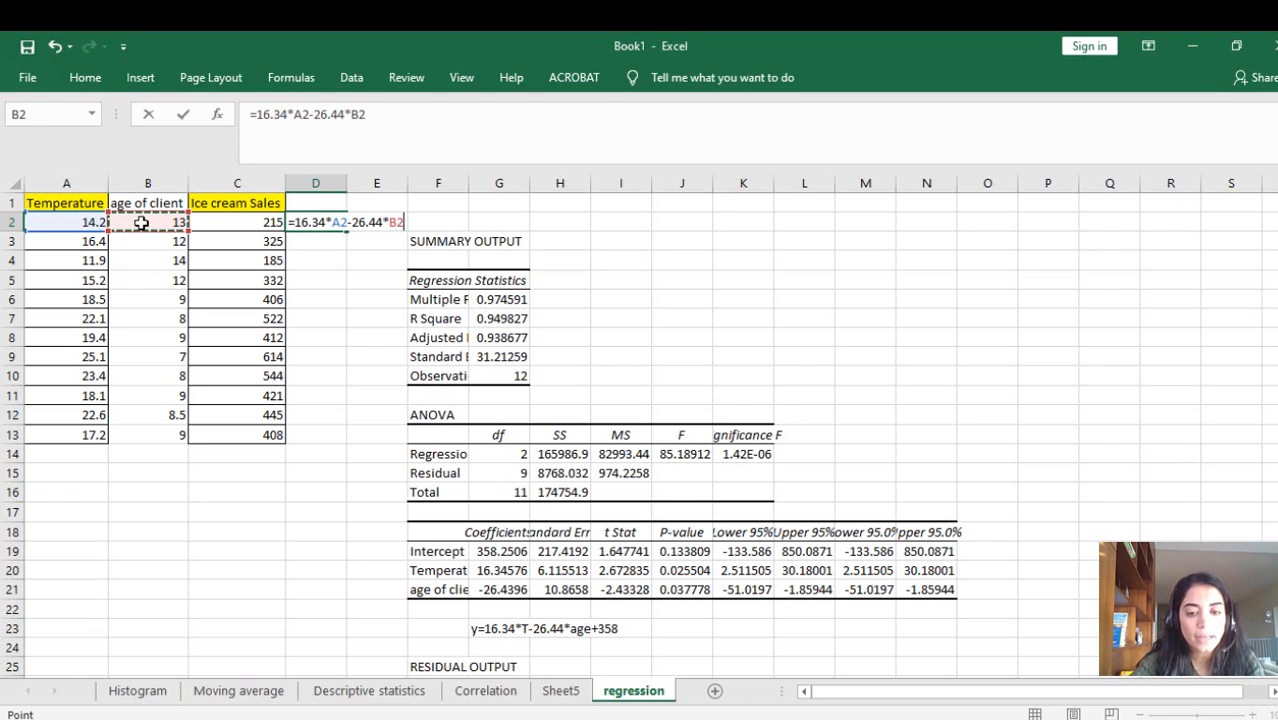
{"action": "type", "text": "+"}
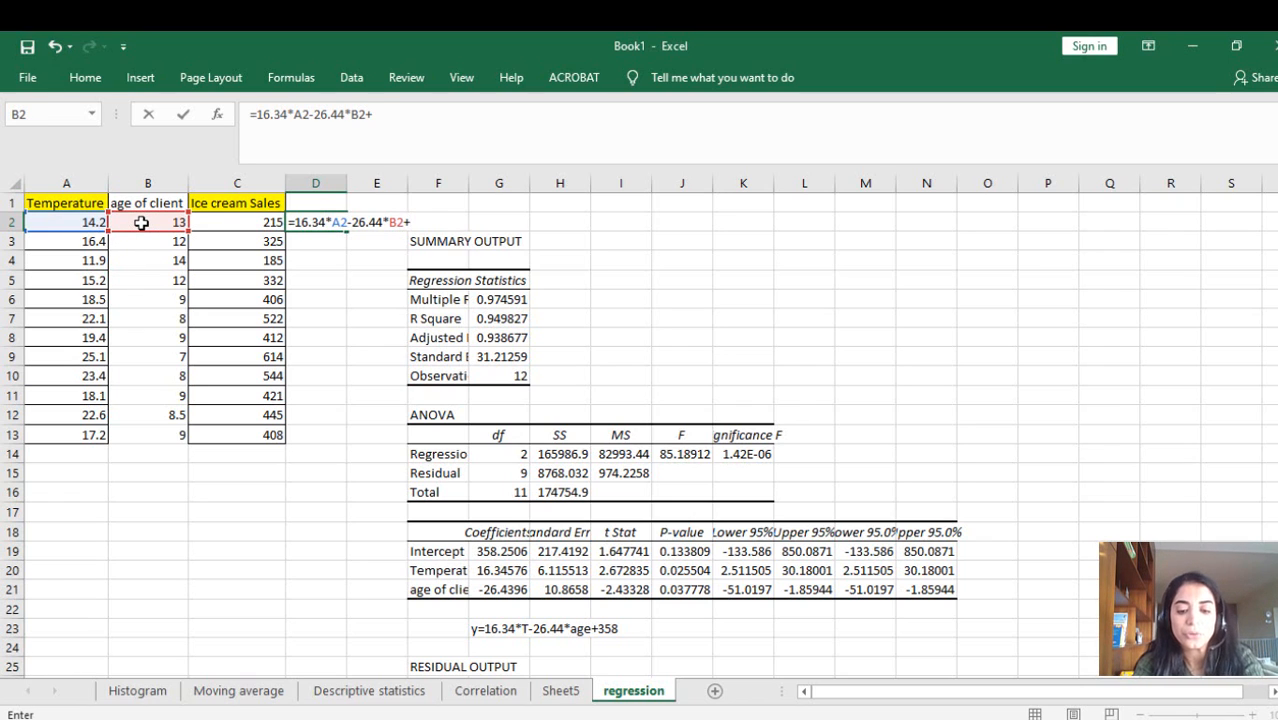
{"action": "type", "text": "358"}
{"action": "key", "text": "Return"}
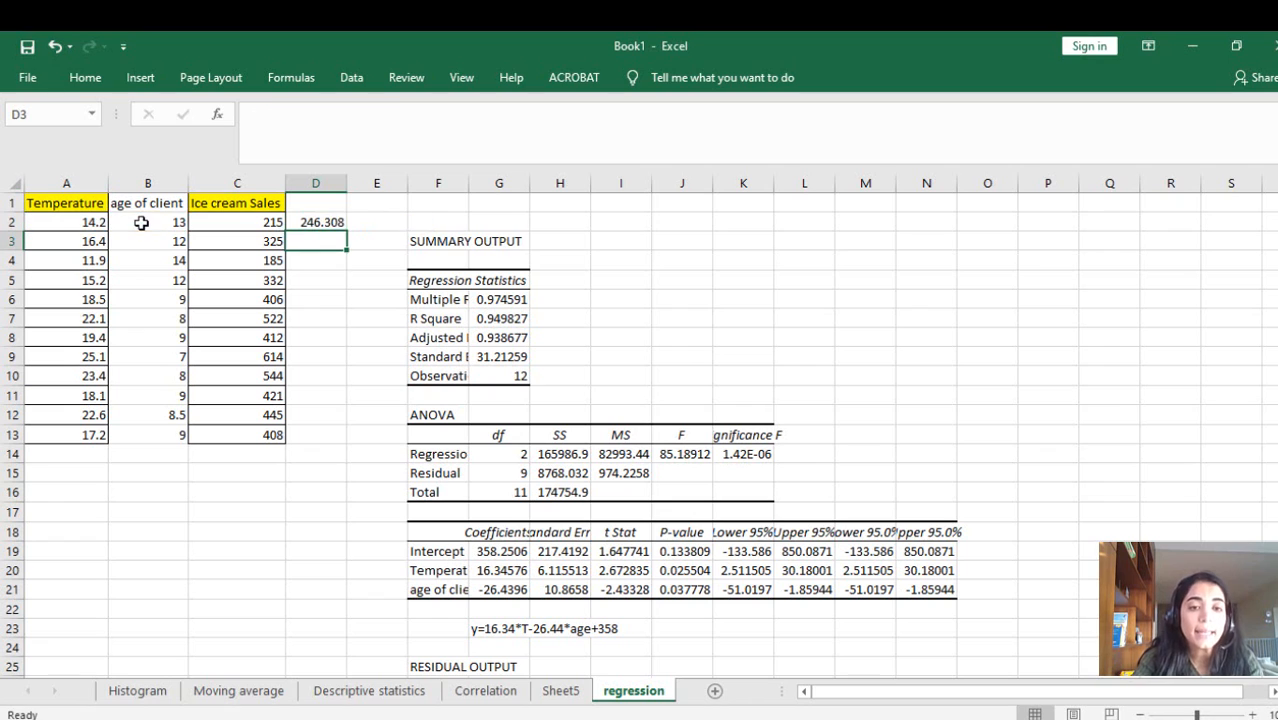
{"action": "left_click", "coordinate": [341, 225]}
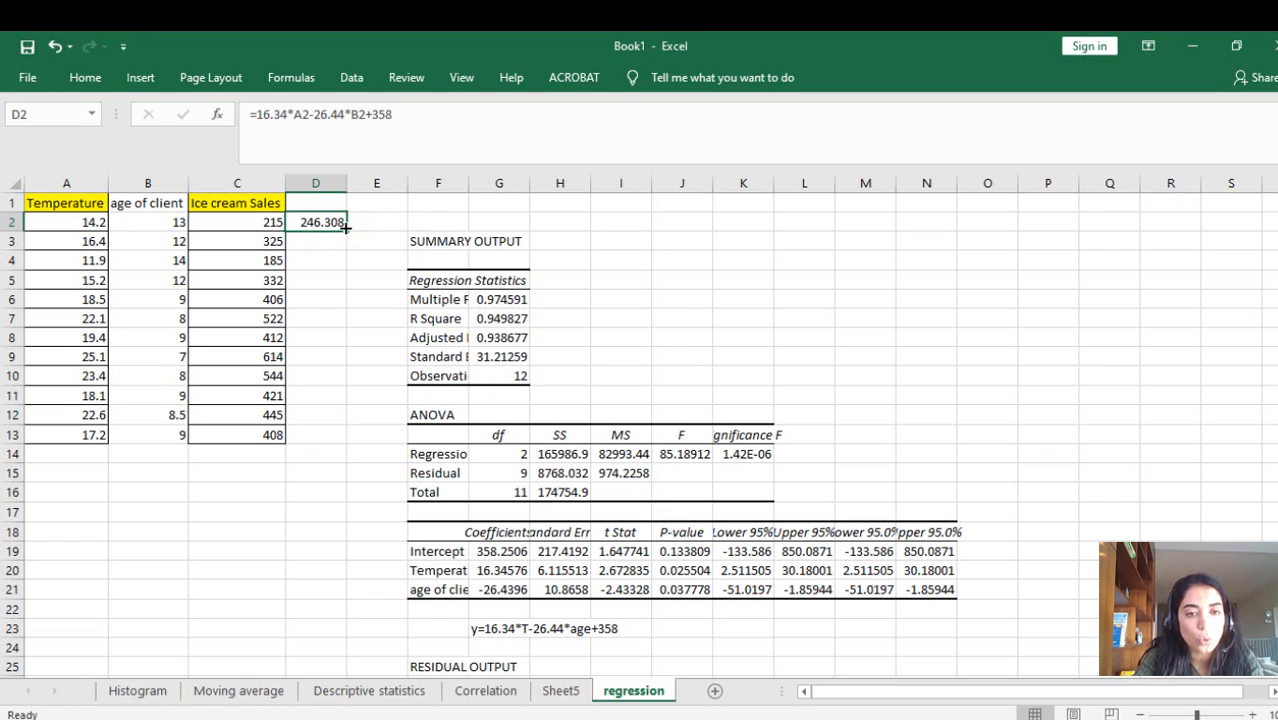
{"action": "left_click_drag", "start_coordinate": [341, 225], "coordinate": [343, 437]}
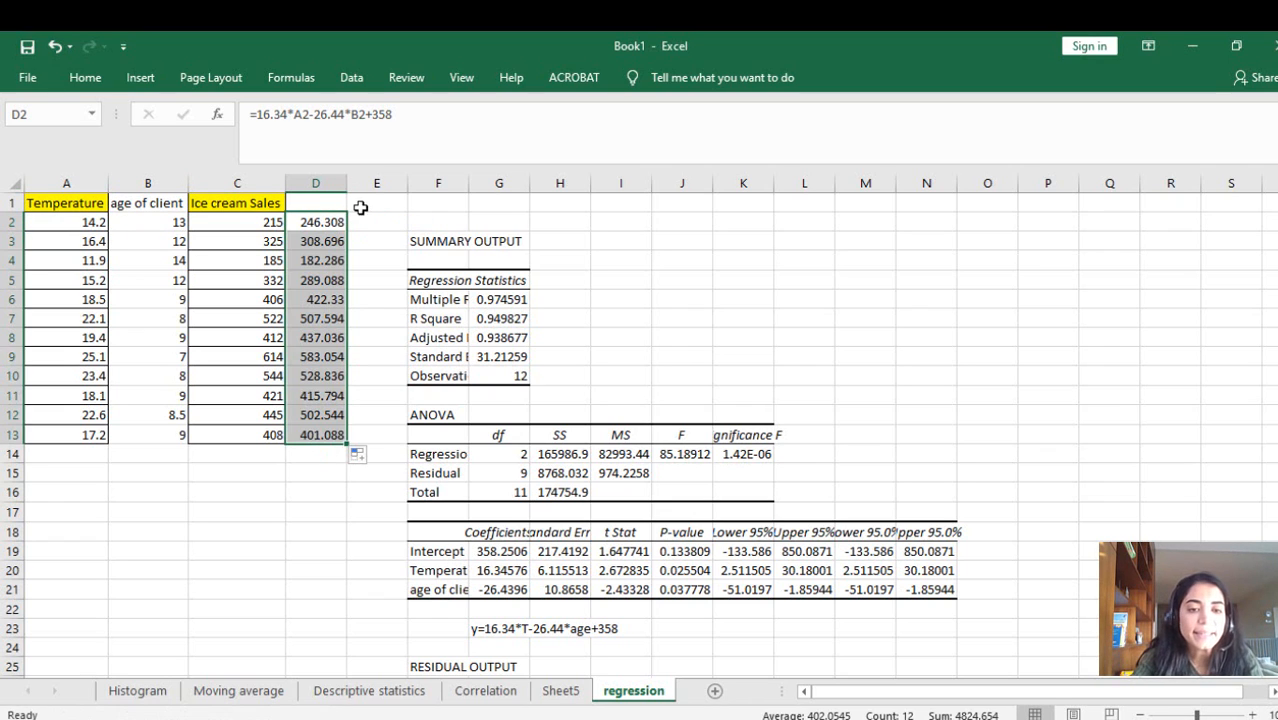
Compare the predicted sales in column D with the actual Ice cream Sales in rows 6 to 8.
{"action": "left_click", "coordinate": [305, 340]}
{"action": "left_click", "coordinate": [274, 337]}
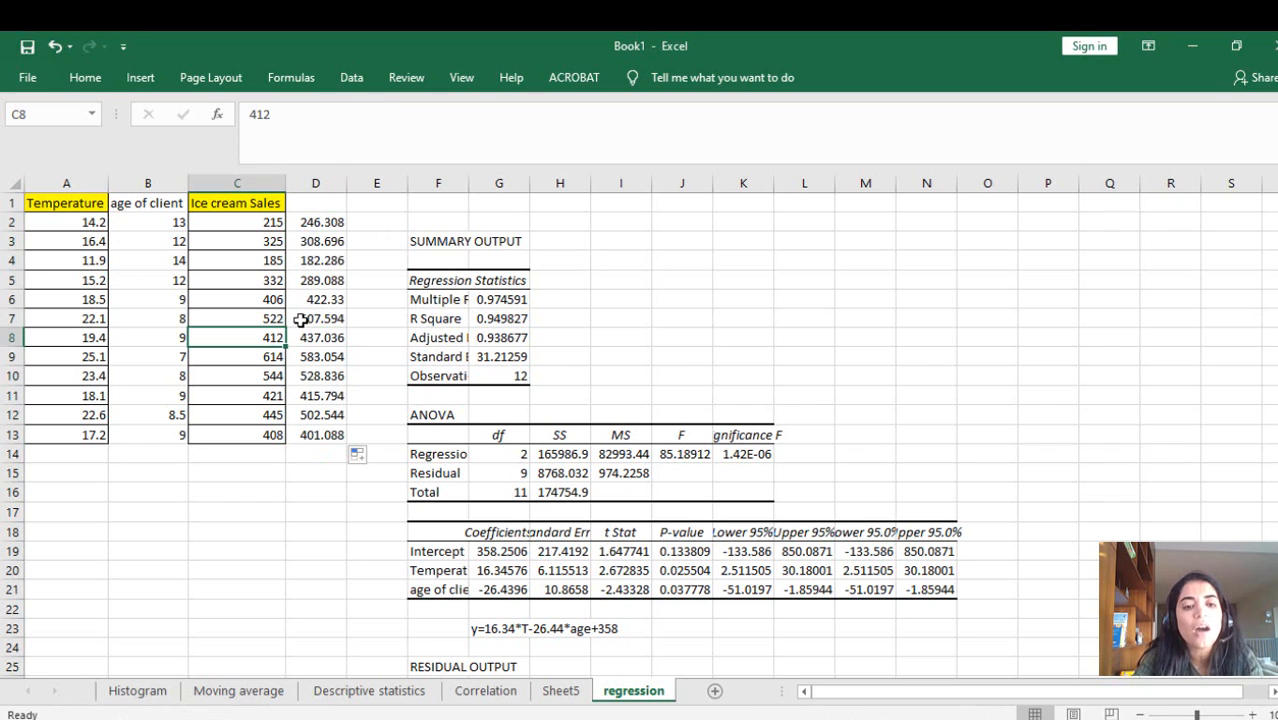
{"action": "left_click", "coordinate": [300, 320]}
{"action": "left_click", "coordinate": [268, 318]}
{"action": "left_click", "coordinate": [305, 300]}
{"action": "left_click", "coordinate": [275, 297]}
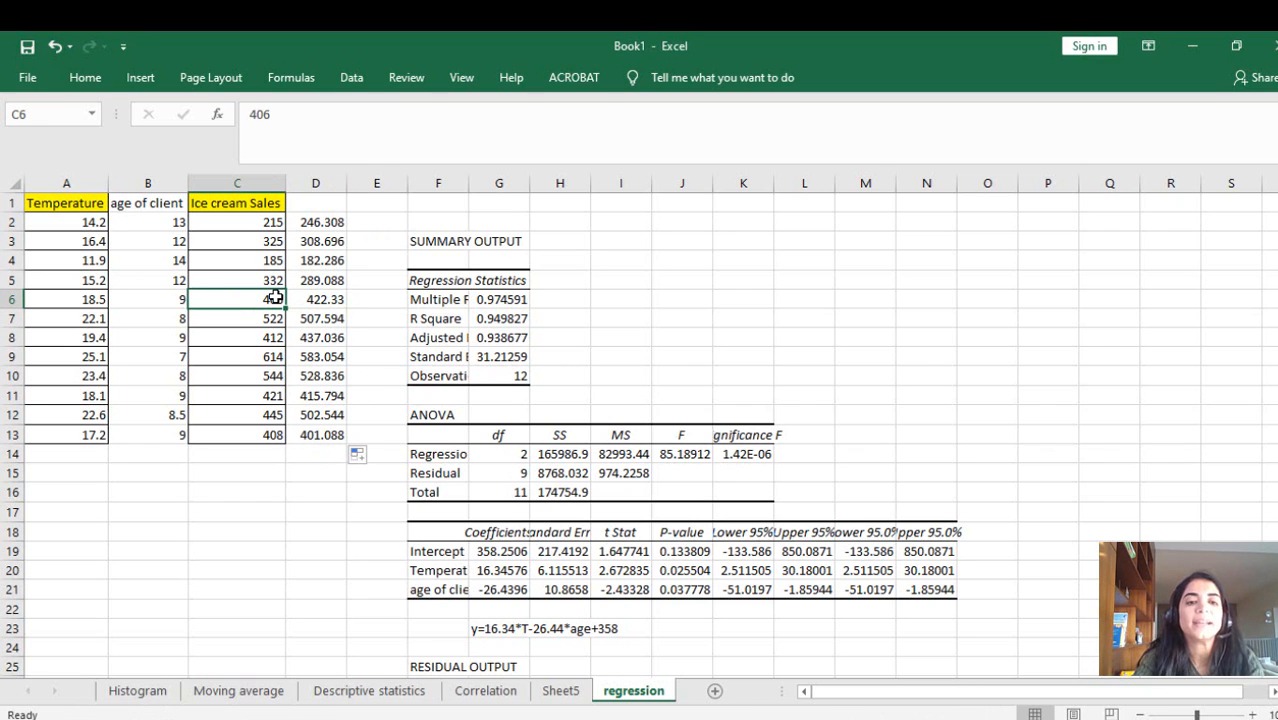